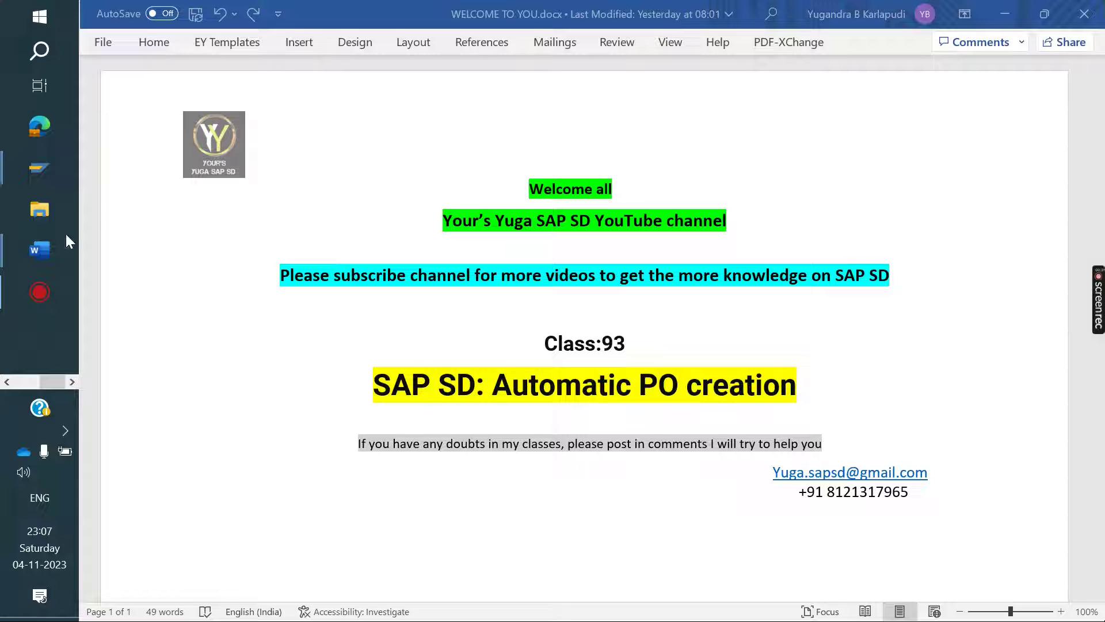
# In the Automatic PO Word checklist, highlight the first checks, the ALE data step and the info record step.
pyautogui.moveTo(32, 248)
pyautogui.click(198, 185)
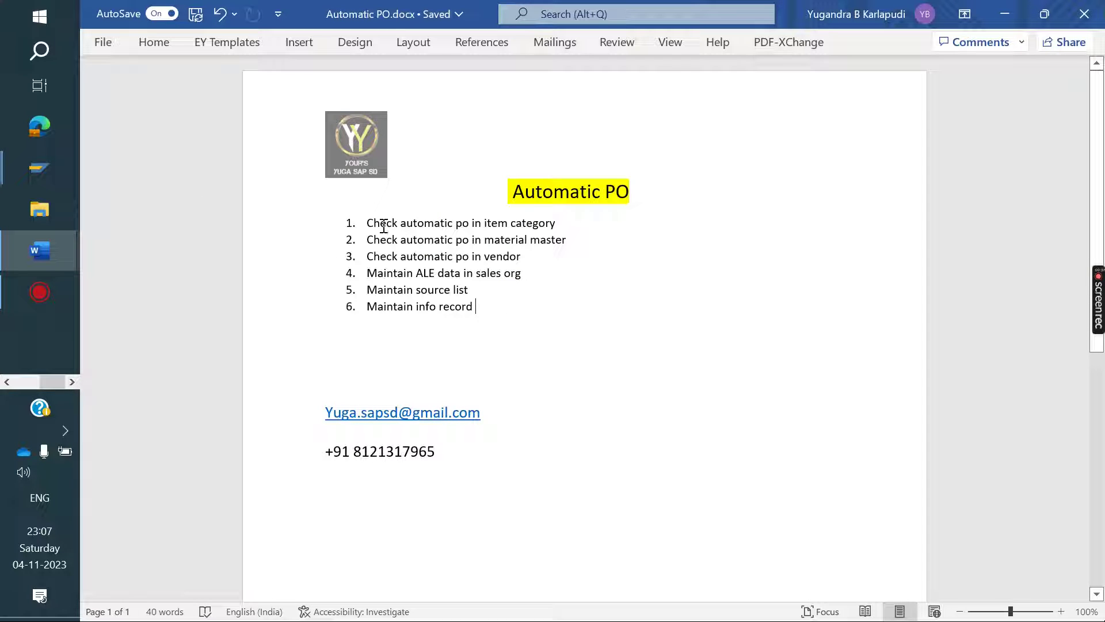
pyautogui.moveTo(367, 223); pyautogui.dragTo(570, 256)
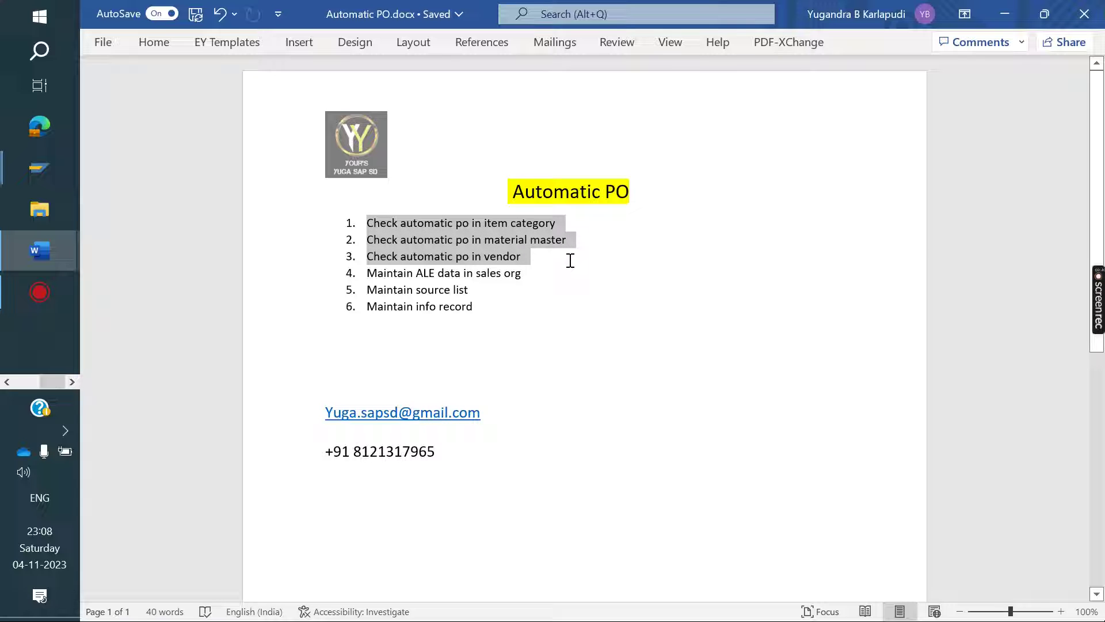
pyautogui.moveTo(527, 274); pyautogui.dragTo(371, 276)
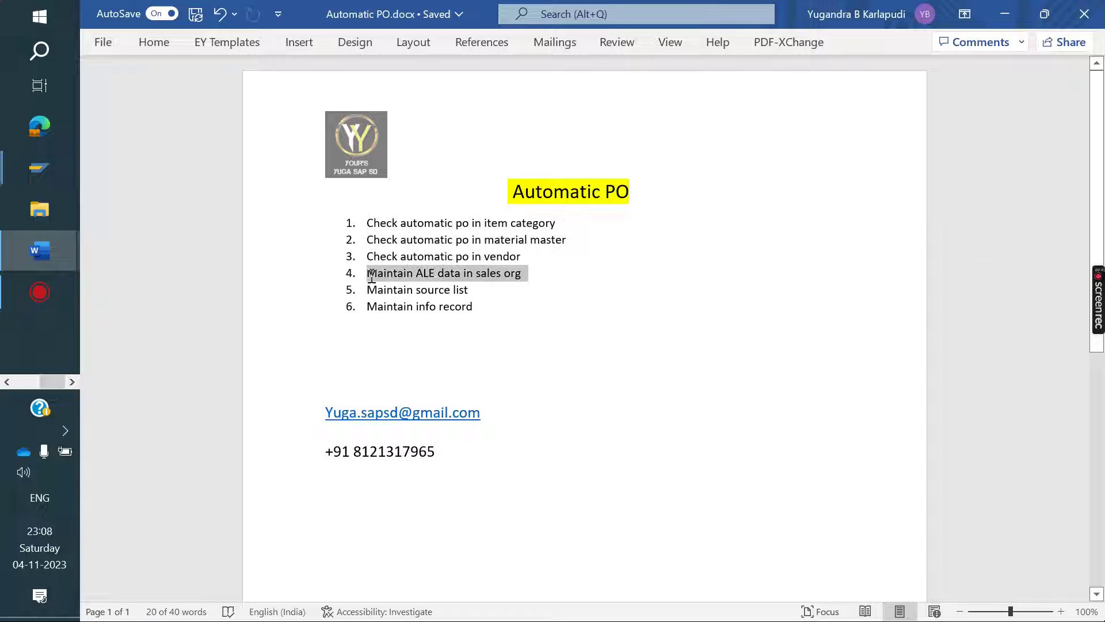
pyautogui.moveTo(500, 305); pyautogui.dragTo(365, 223)
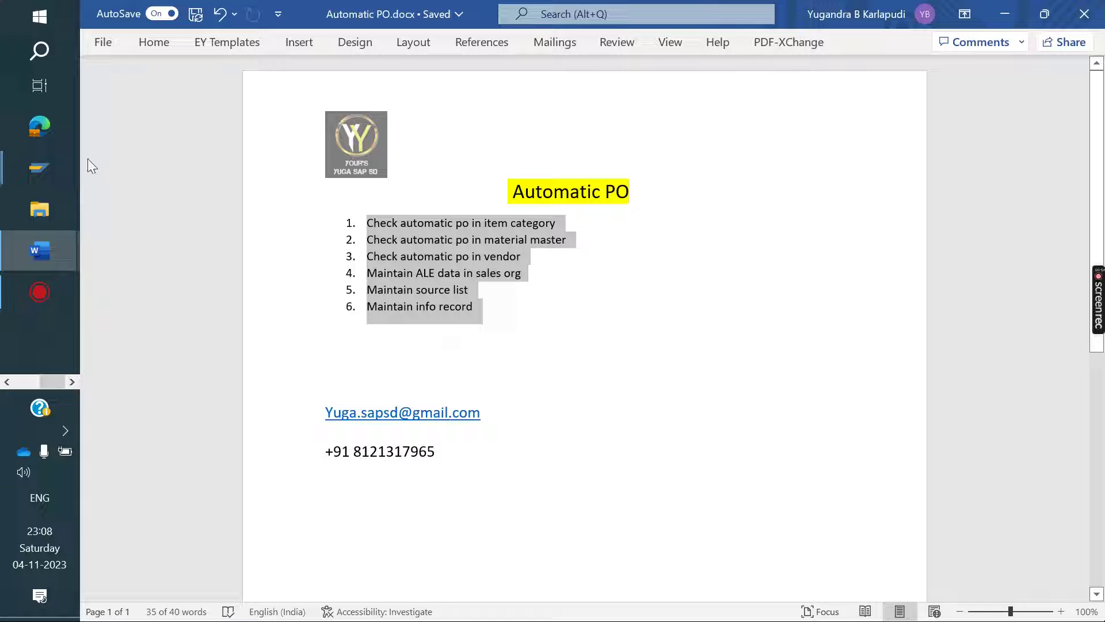
# In SAP, start a VA01 sales order of type HBOR for sold-to party ABC.
pyautogui.moveTo(20, 168)
pyautogui.click(212, 252)
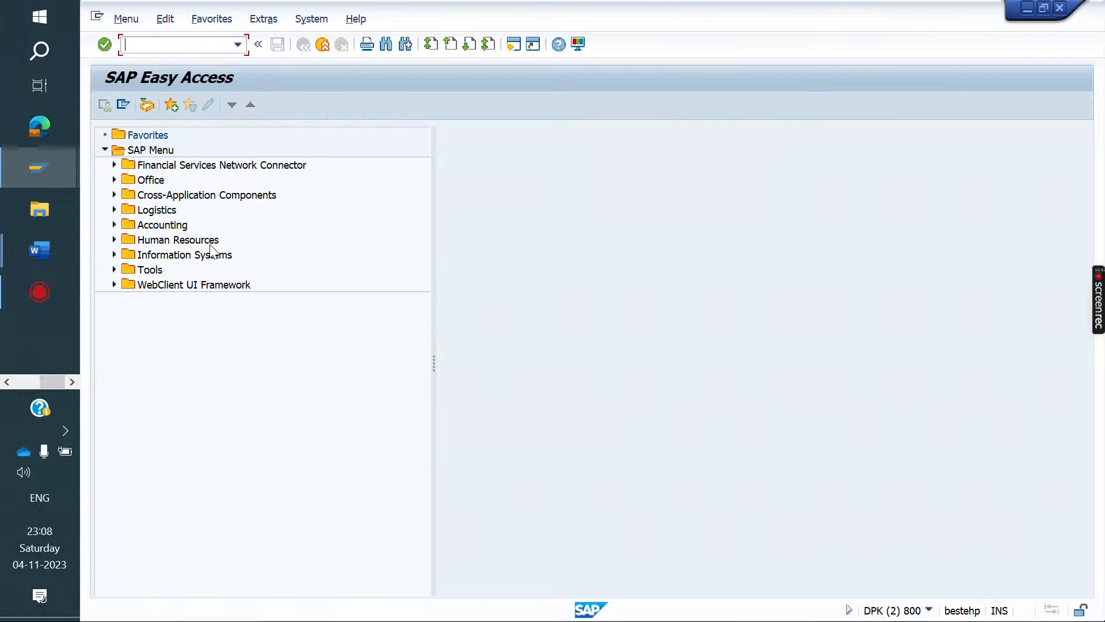
pyautogui.write('V')
pyautogui.press('BackSpace')
pyautogui.press('BackSpace')
pyautogui.press('BackSpace')
pyautogui.press('BackSpace')
pyautogui.write('VA0')
pyautogui.press('Return')
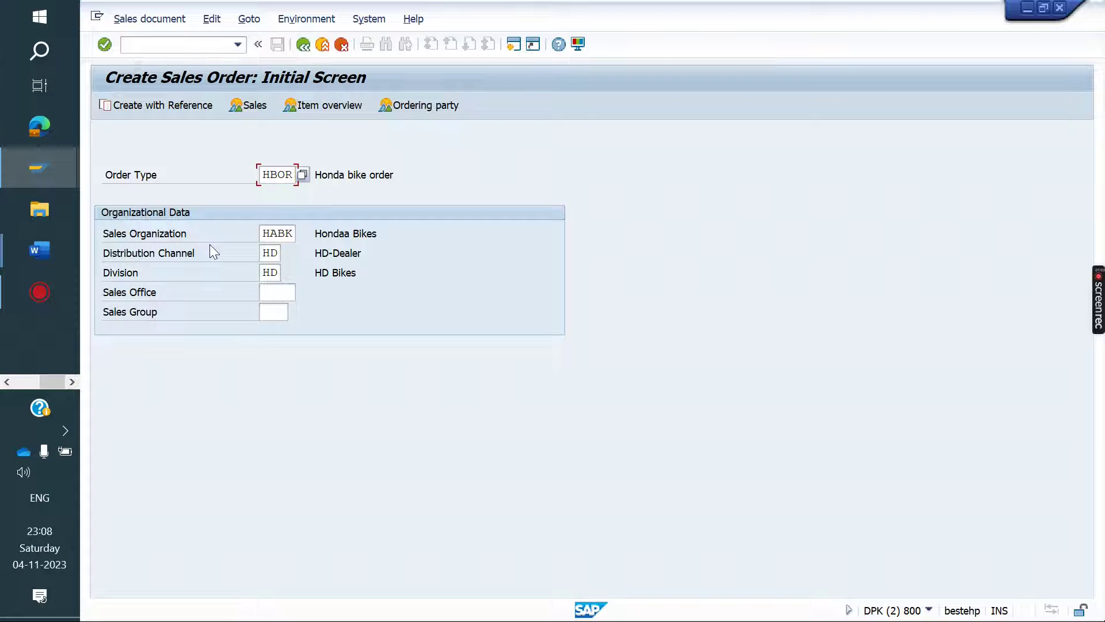
pyautogui.press('Return')
pyautogui.press('Down')
pyautogui.press('Return')
pyautogui.press('Return')
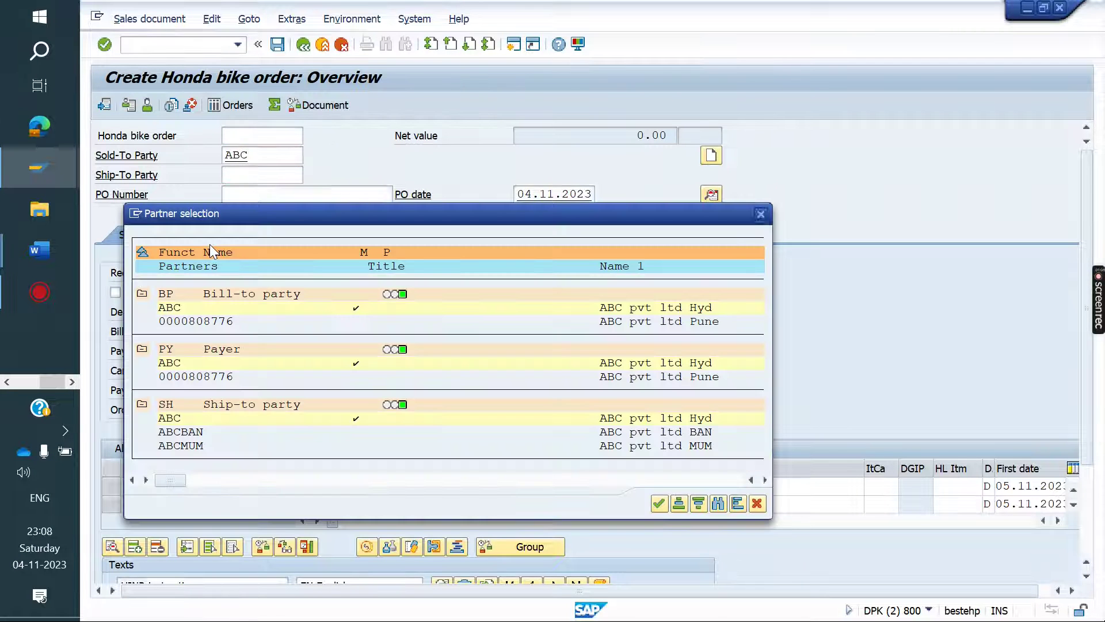
# Add item HBSUNLIGHT151 with order quantity 1.
pyautogui.press('Return')
pyautogui.press('Down')
pyautogui.press('Return')
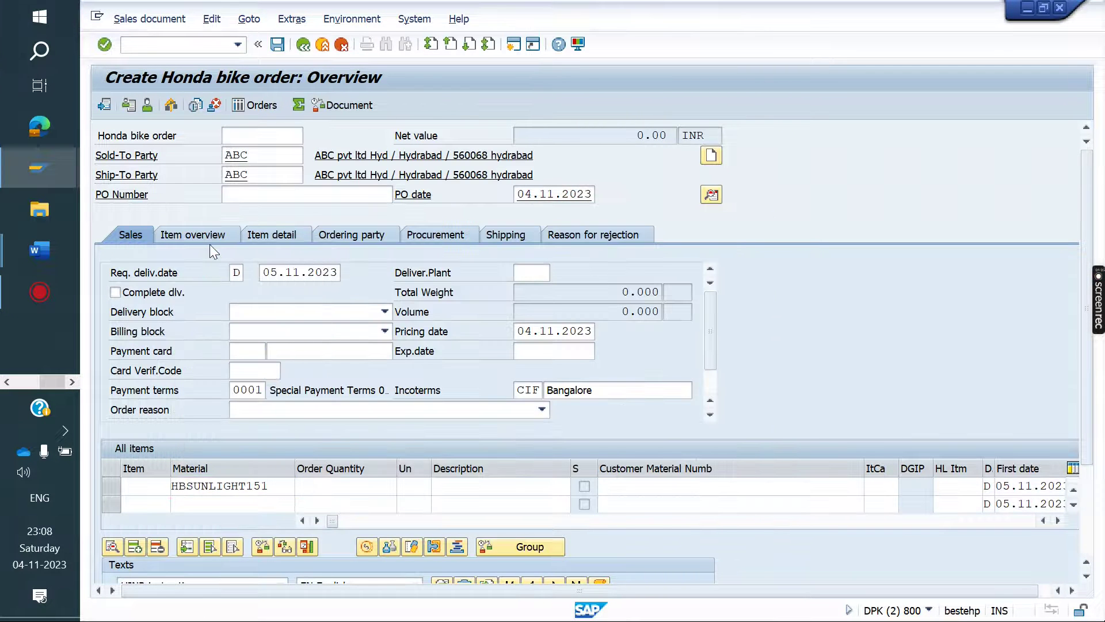
pyautogui.press('Return')
pyautogui.write('1')
pyautogui.press('Return')
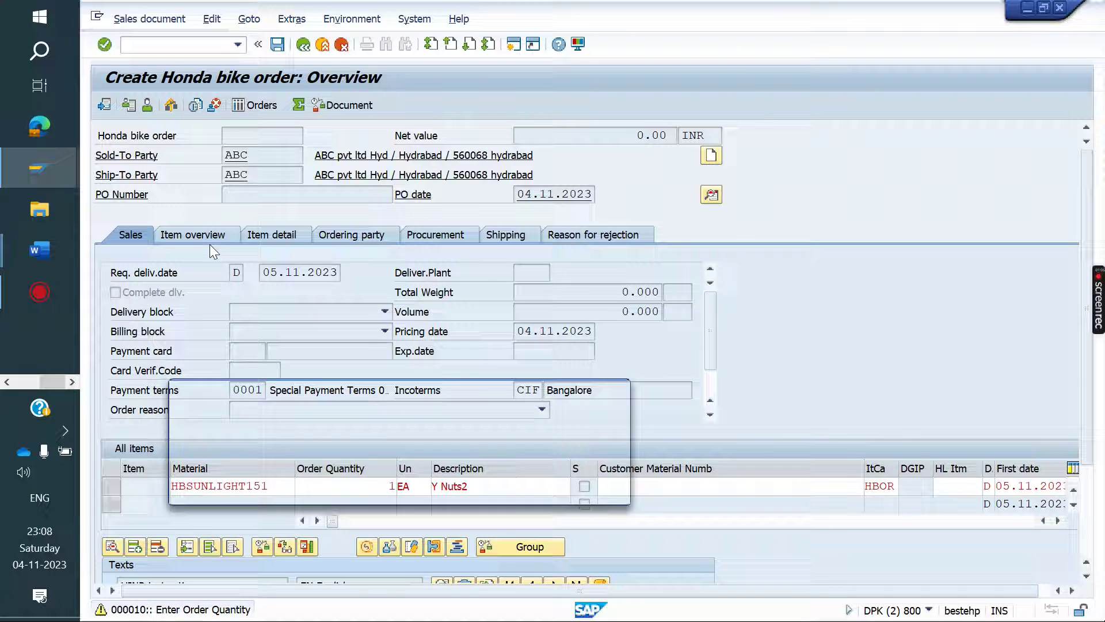
pyautogui.press('Return')
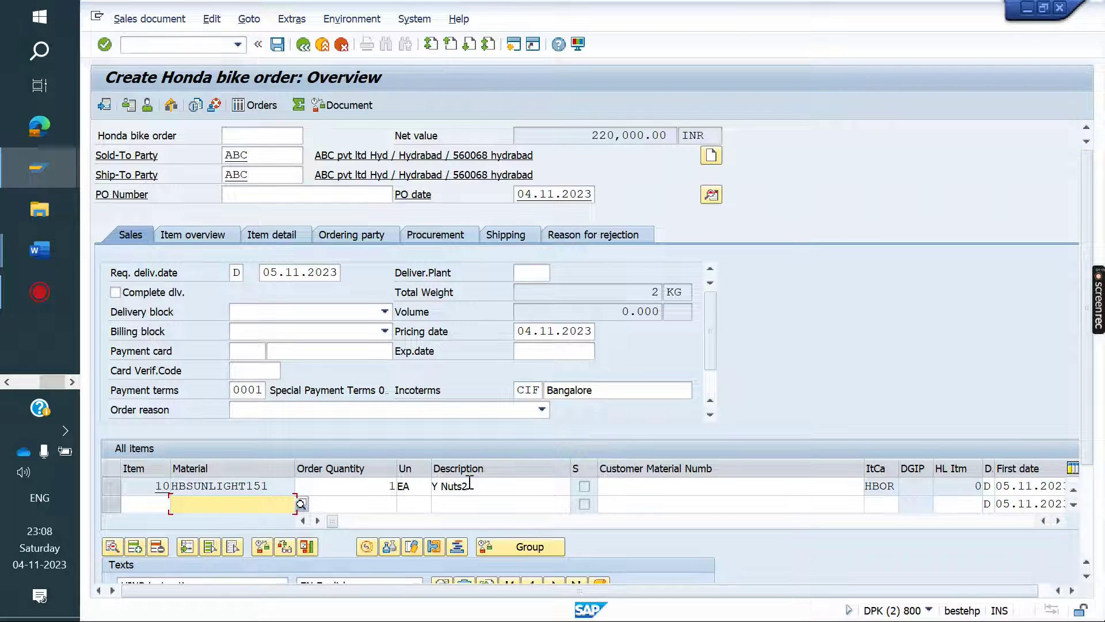
# Change item 10's schedule line category from HQ to CS.
pyautogui.doubleClick(449, 485)
pyautogui.click(594, 196)
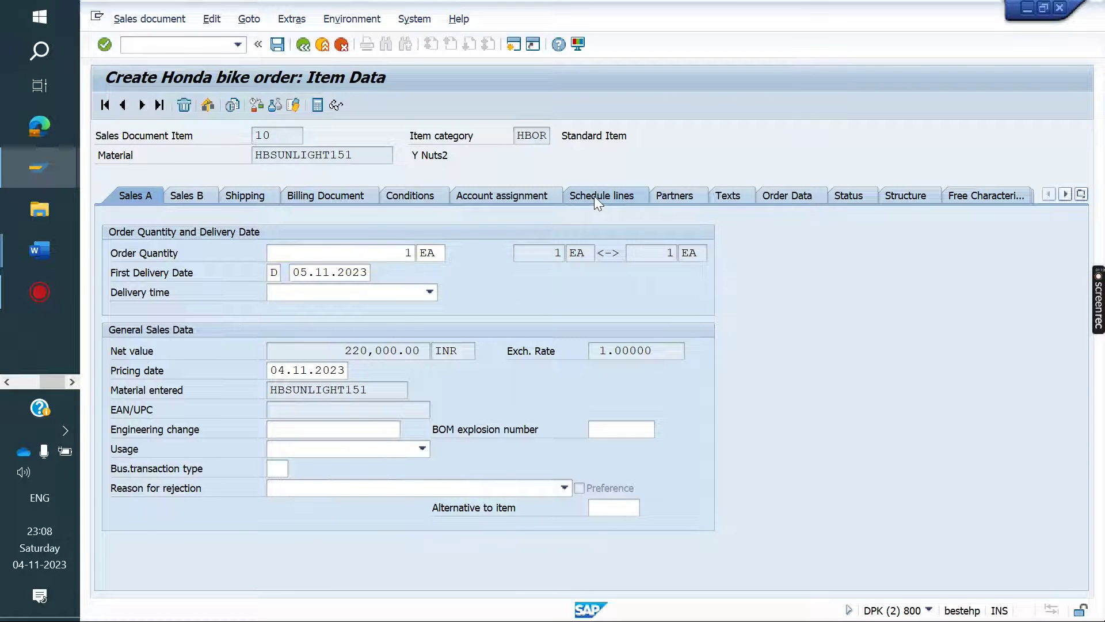
pyautogui.doubleClick(881, 327)
pyautogui.press('BackSpace')
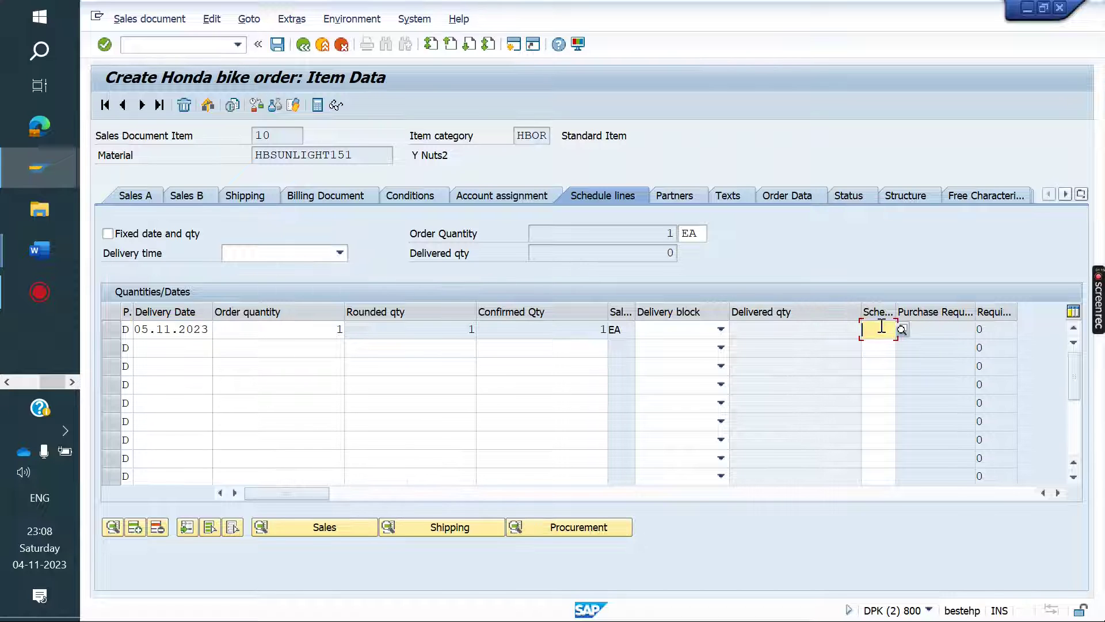
pyautogui.write('CS')
pyautogui.press('Return')
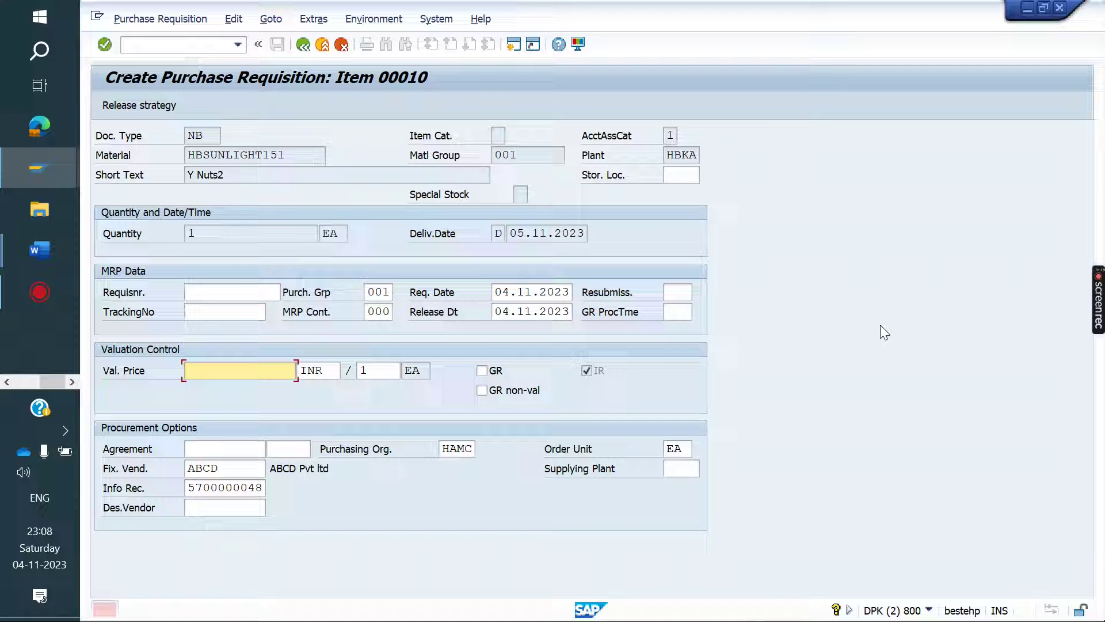
# Enter valuation price 2000 and accept the proposed delivery on 15.11.2023.
pyautogui.press('Down')
pyautogui.press('Return')
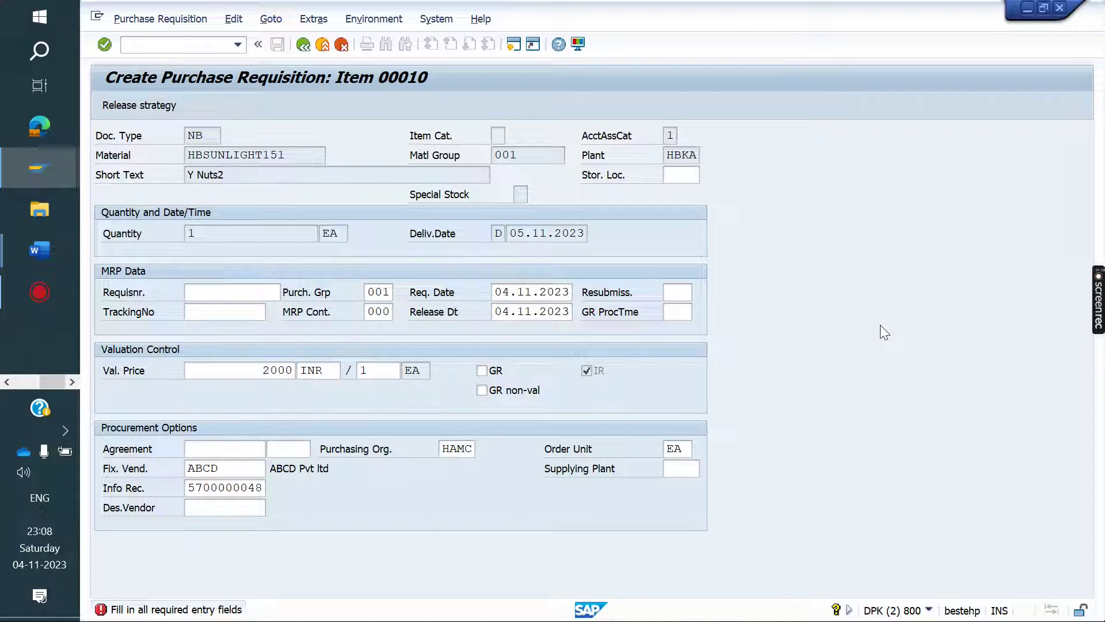
pyautogui.press('Return')
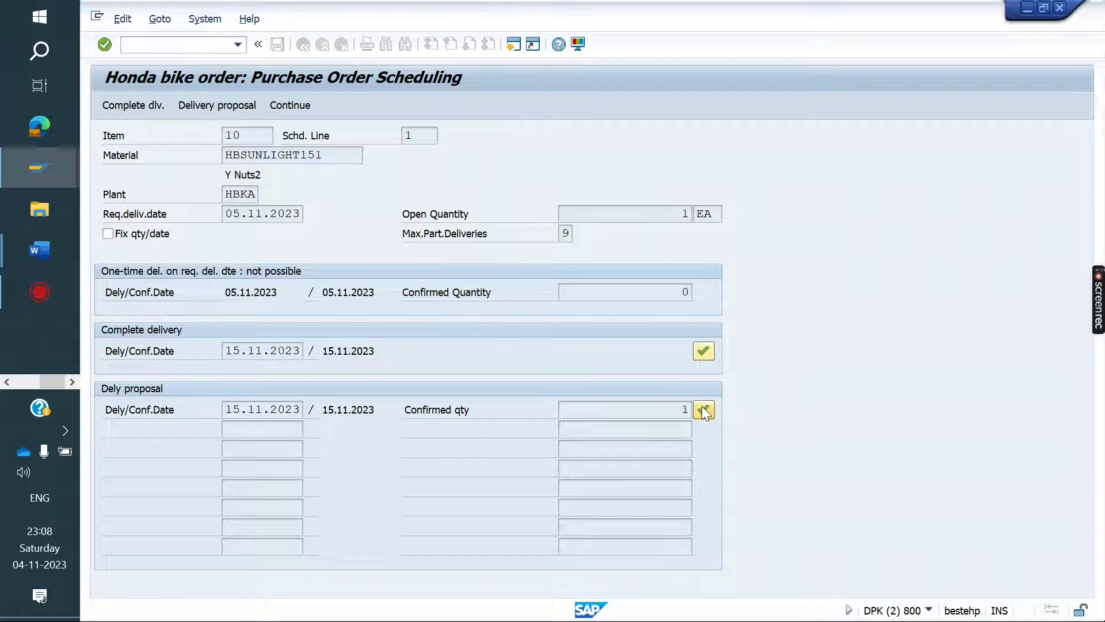
pyautogui.click(704, 409)
pyautogui.click(182, 44)
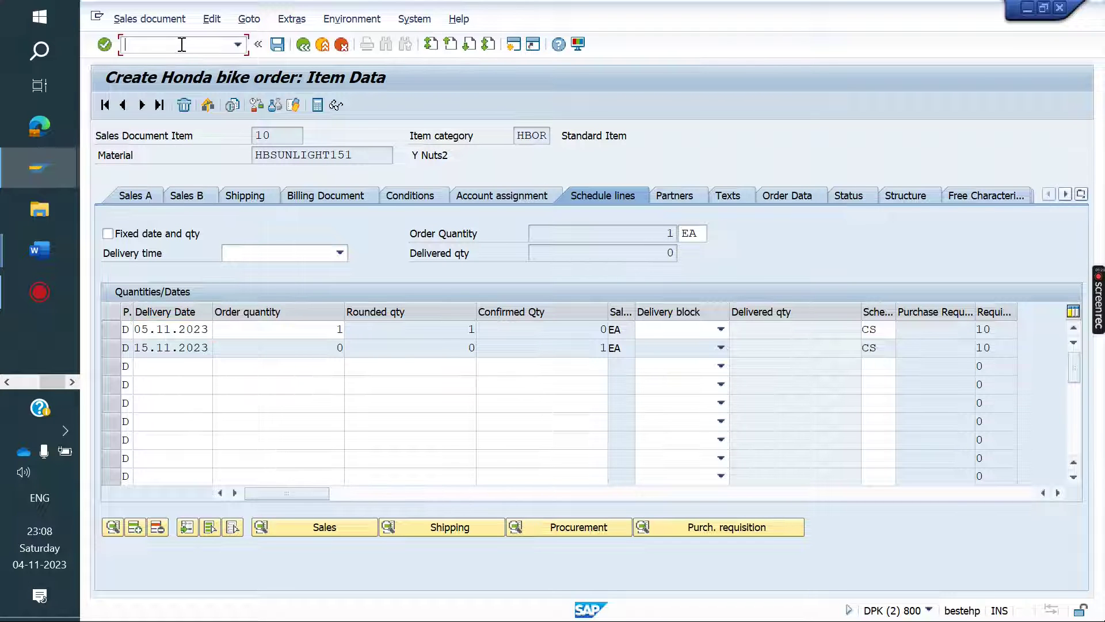
pyautogui.write('/OVOV6')
pyautogui.press('Return')
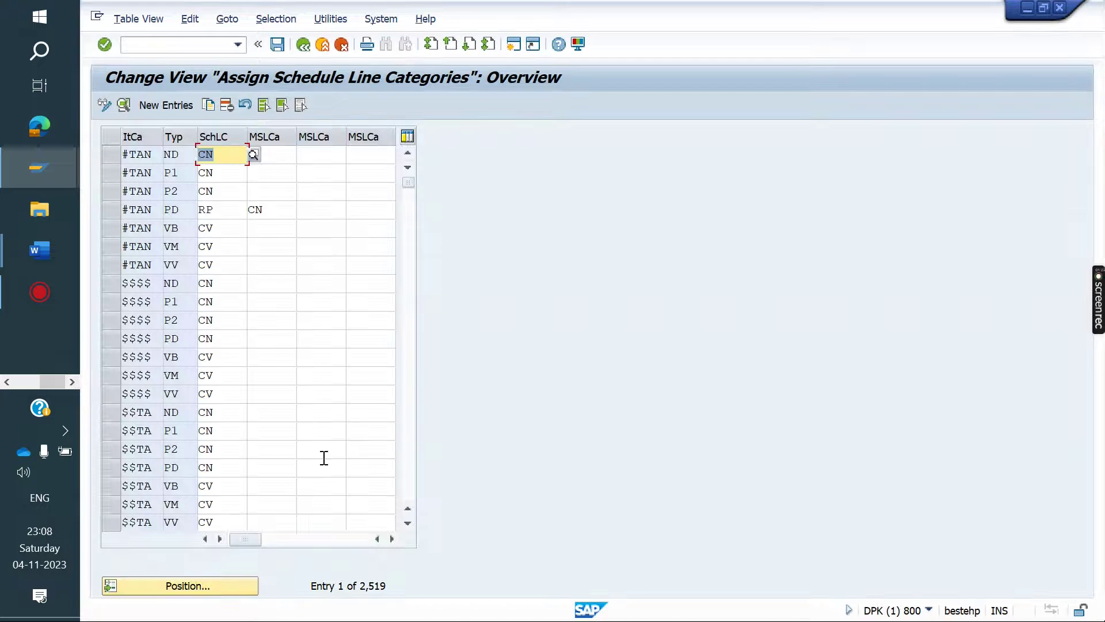
pyautogui.click(208, 590)
pyautogui.press('Down')
pyautogui.press('Down')
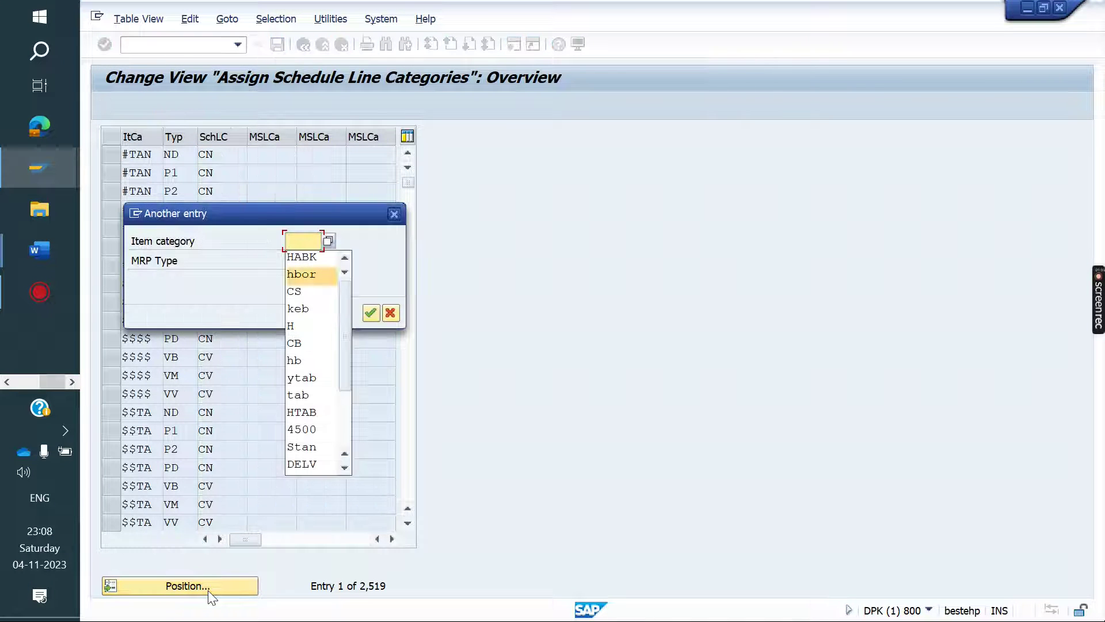
pyautogui.press('Return')
pyautogui.press('Return')
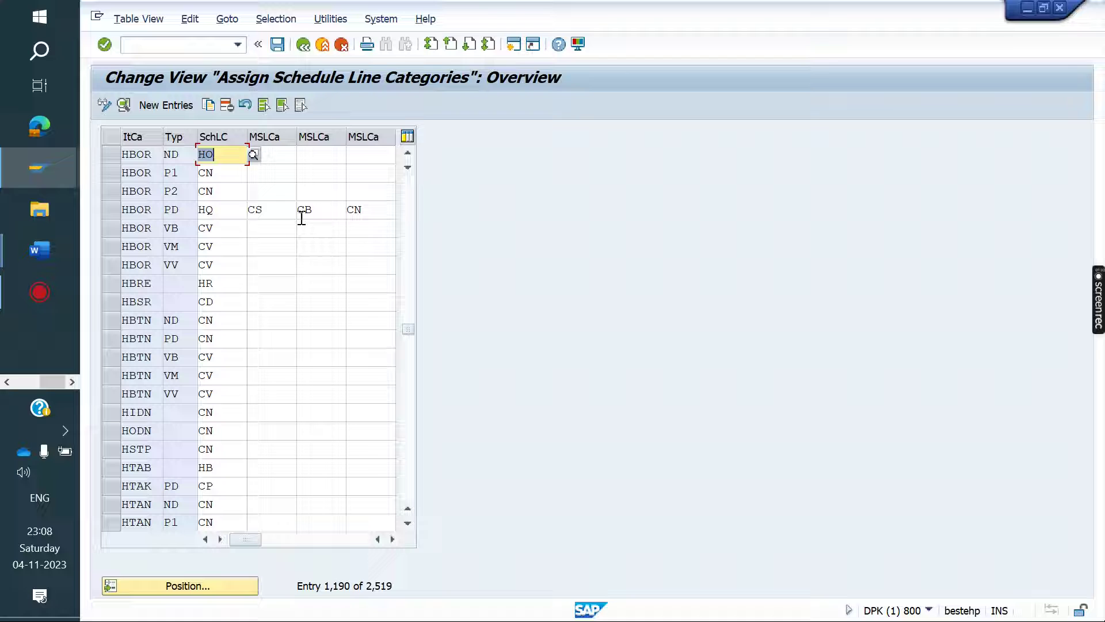
pyautogui.click(271, 209)
pyautogui.moveTo(271, 210); pyautogui.dragTo(199, 210)
pyautogui.press('Delete')
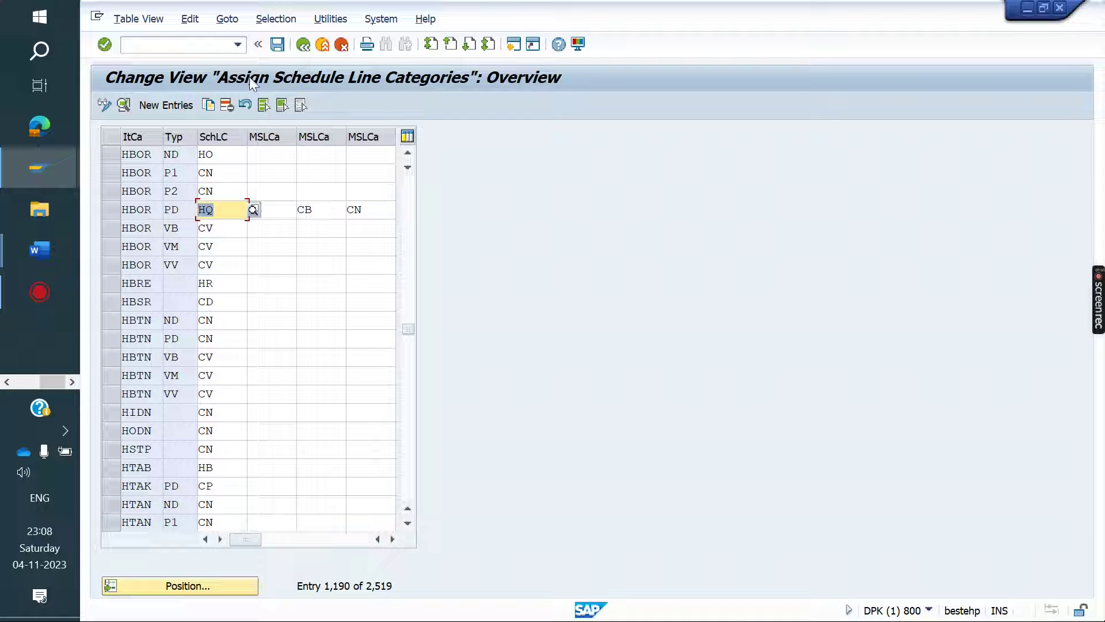
pyautogui.click(188, 46)
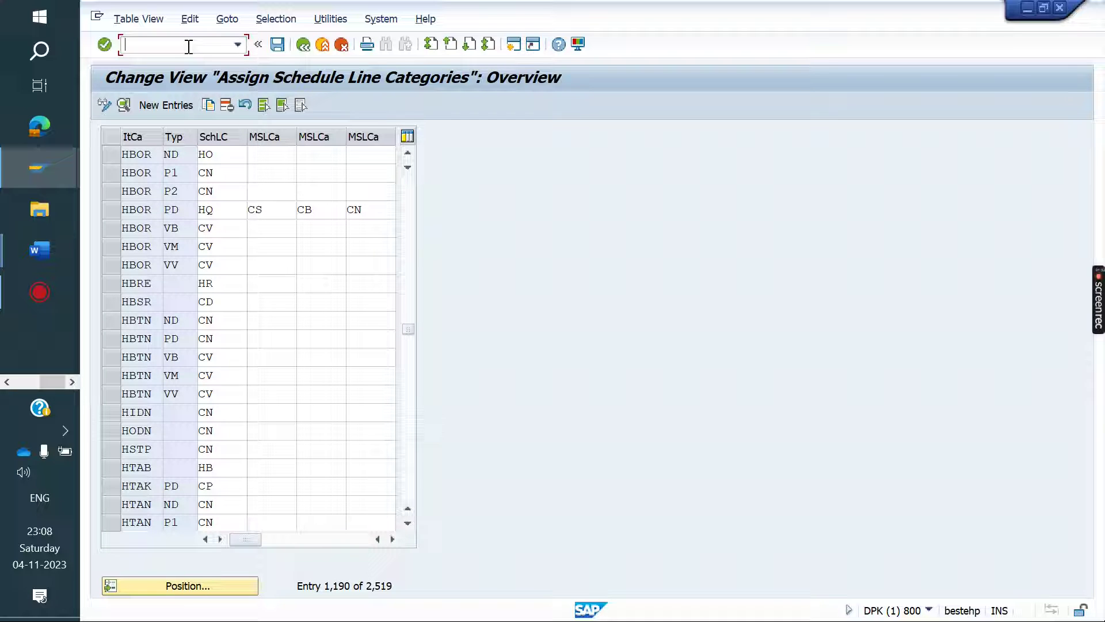
pyautogui.click(1058, 7)
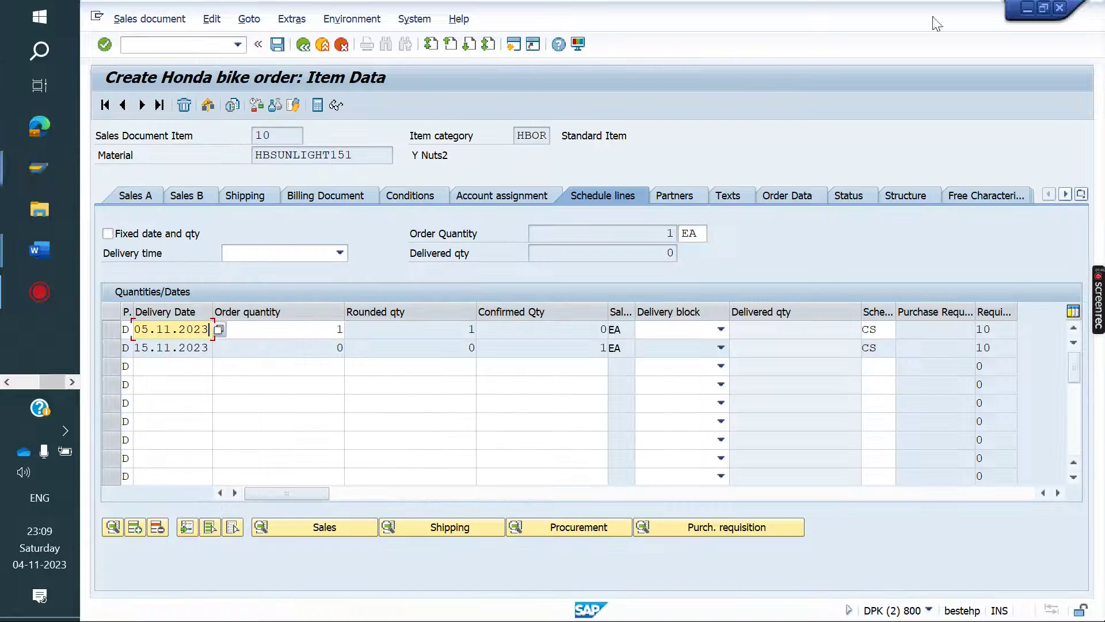
# Leave the order and reopen sales order 620170 in change mode.
pyautogui.click(227, 49)
pyautogui.press('F3')
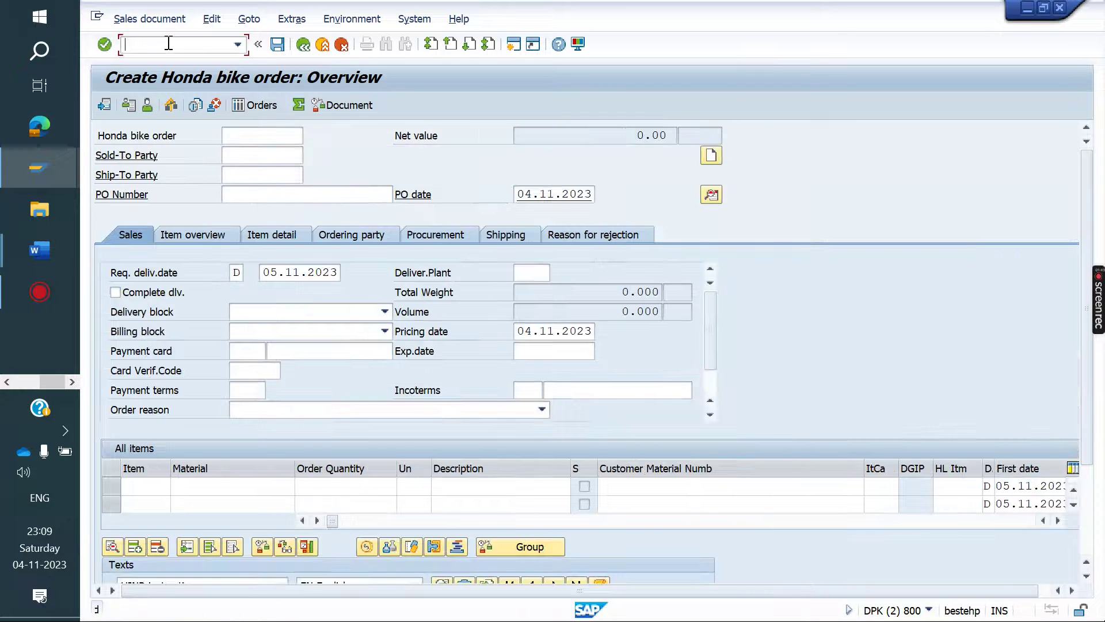
pyautogui.write('/NVOV2')
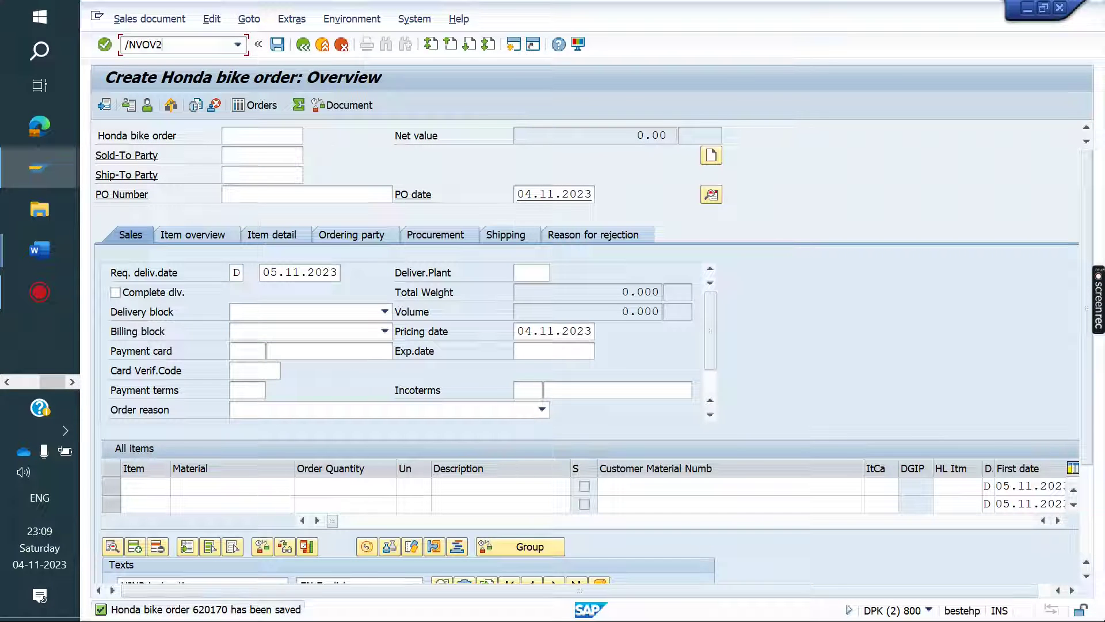
pyautogui.press('Return')
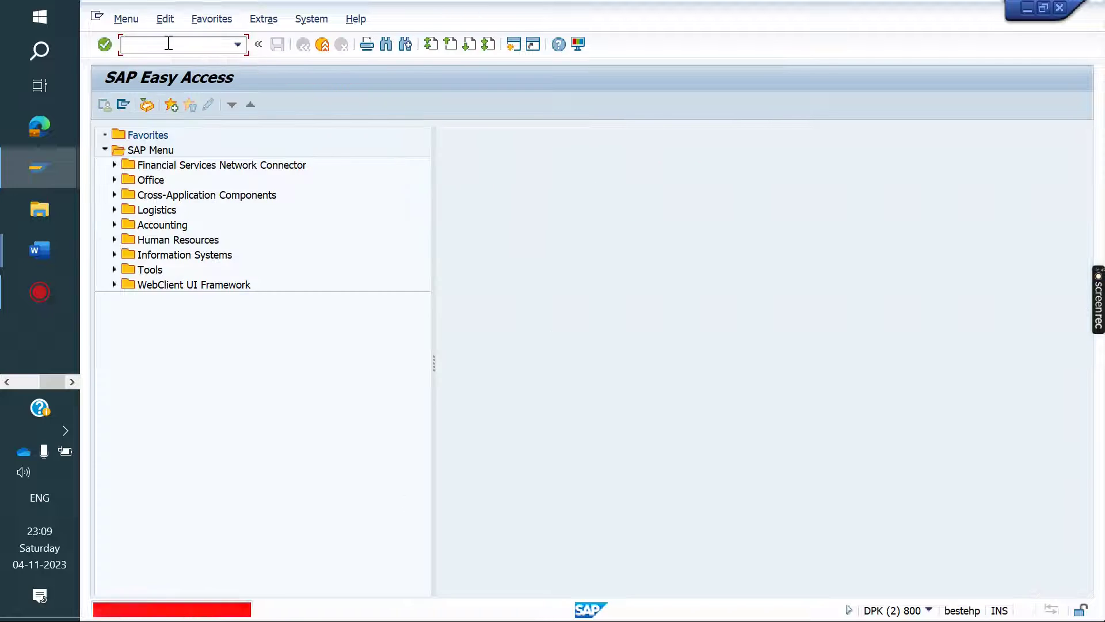
pyautogui.write('VA02')
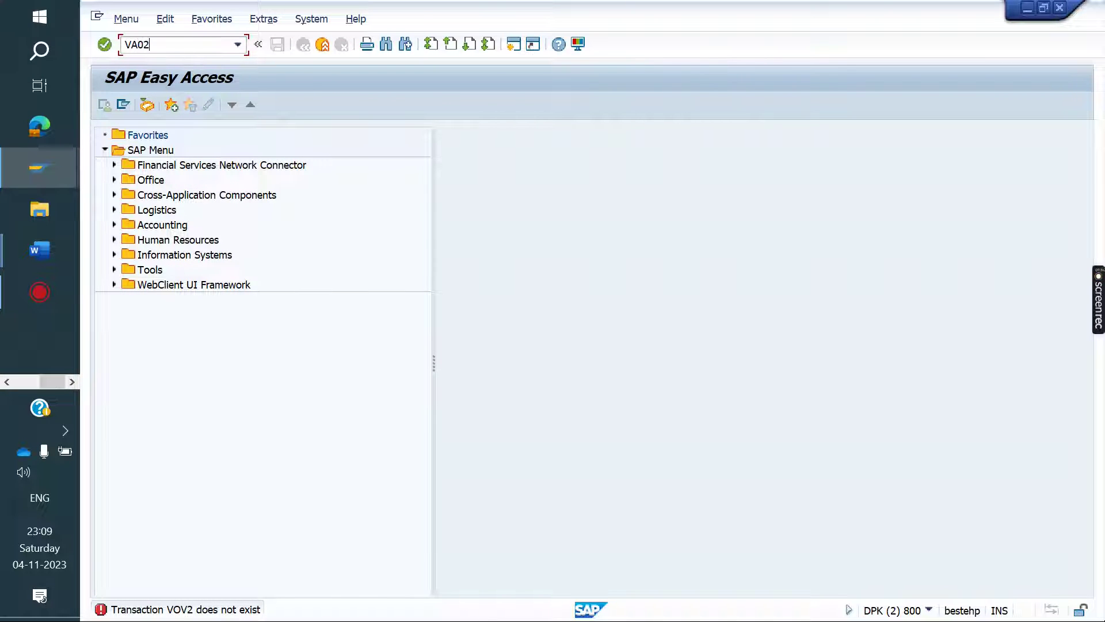
pyautogui.press('Return')
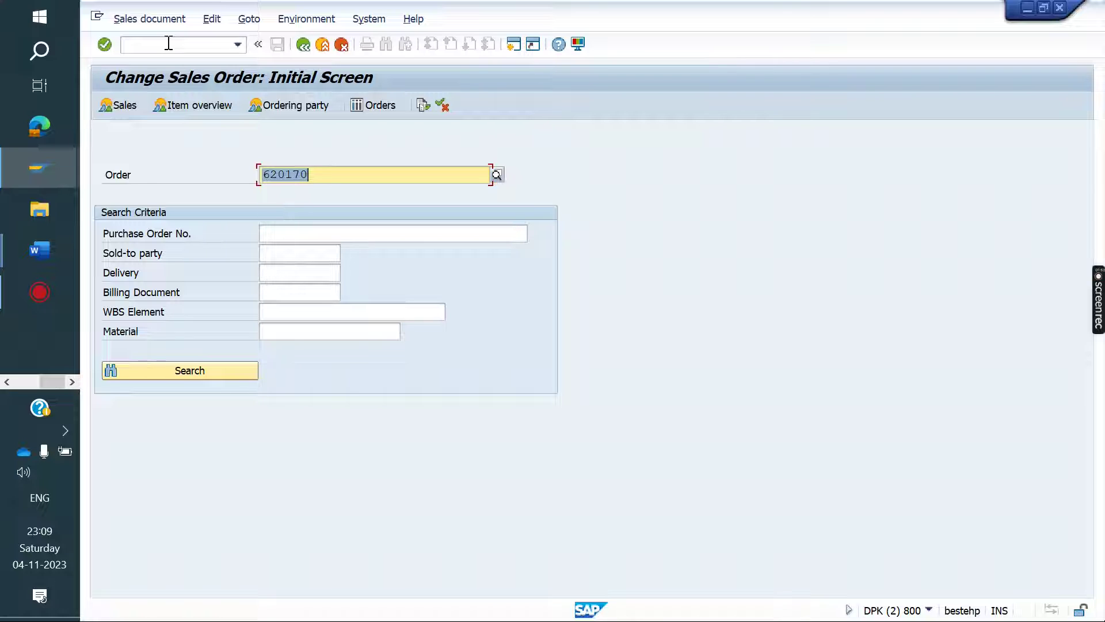
pyautogui.press('Return')
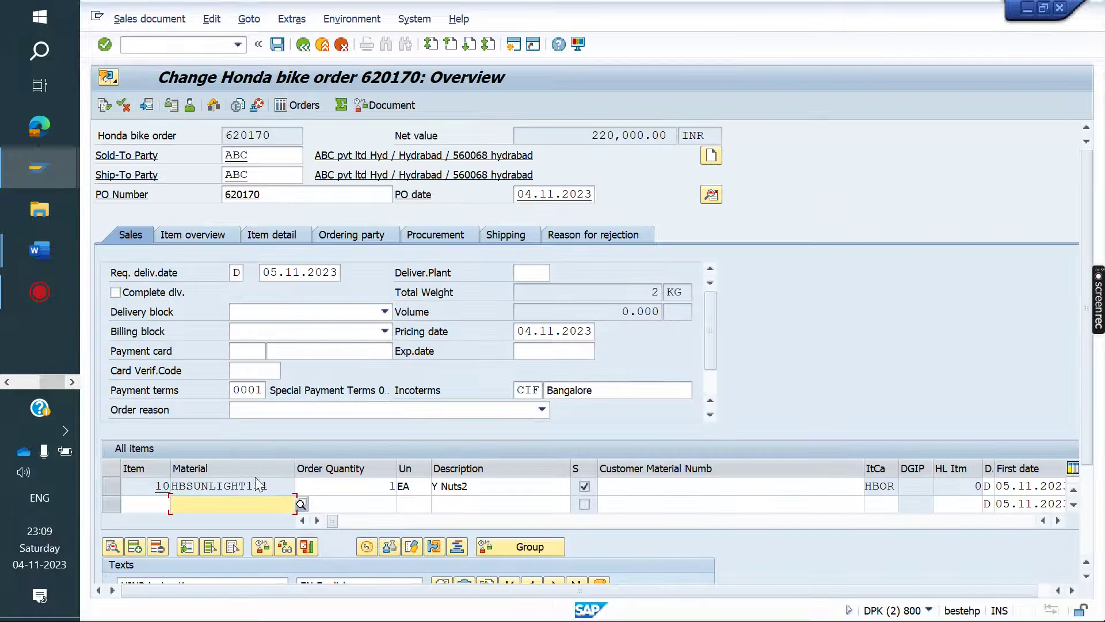
# Check item 10's schedule lines, save the order, and display its document flow.
pyautogui.doubleClick(257, 486)
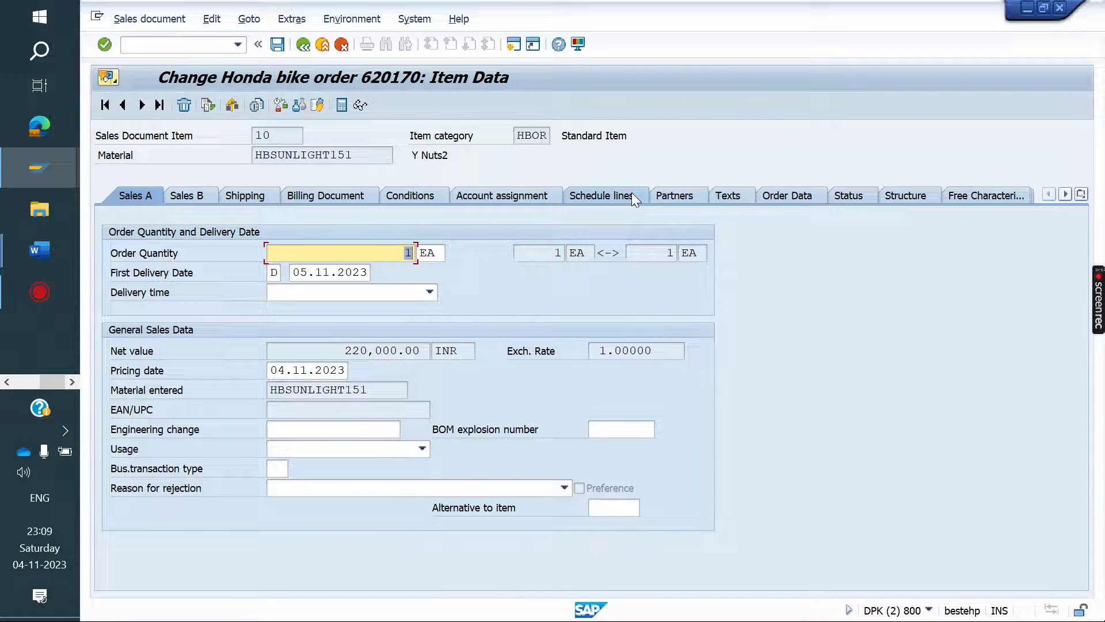
pyautogui.click(633, 196)
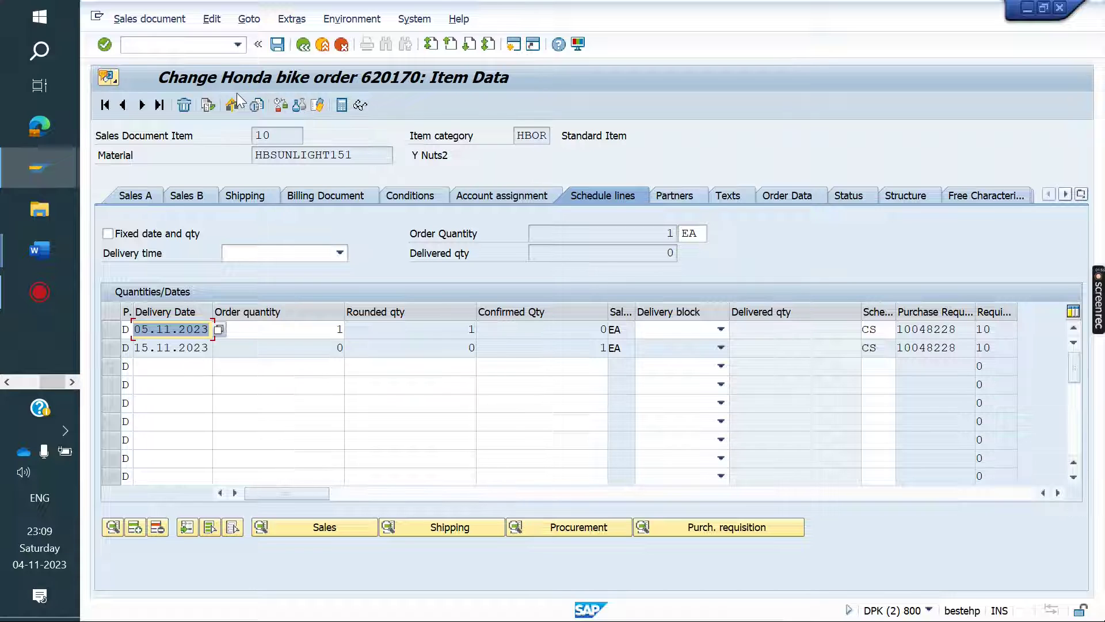
pyautogui.click(277, 44)
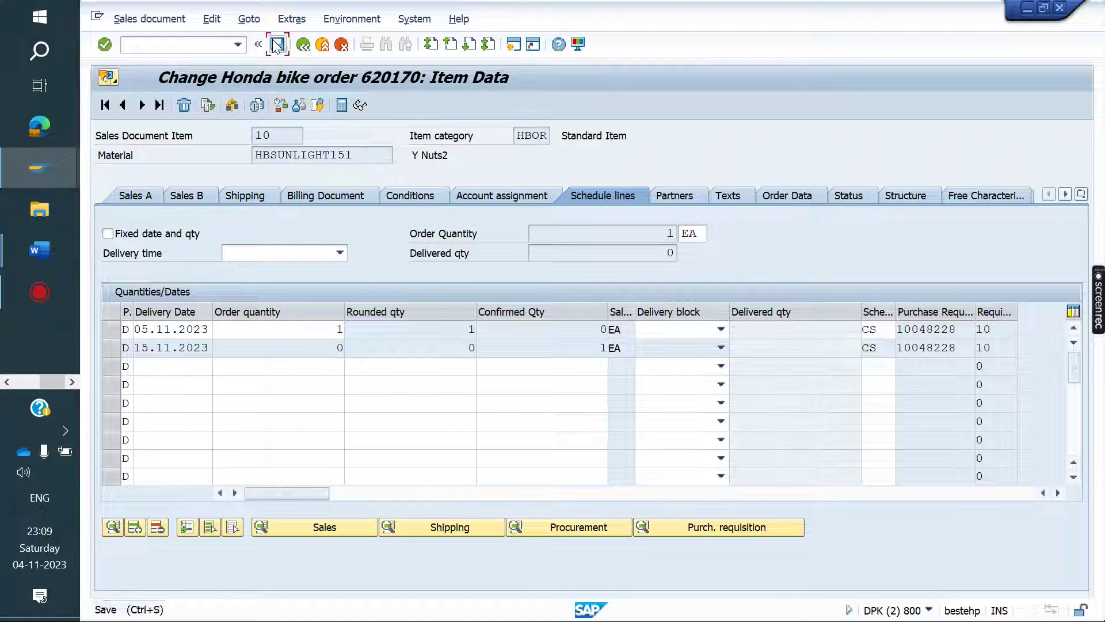
pyautogui.click(423, 105)
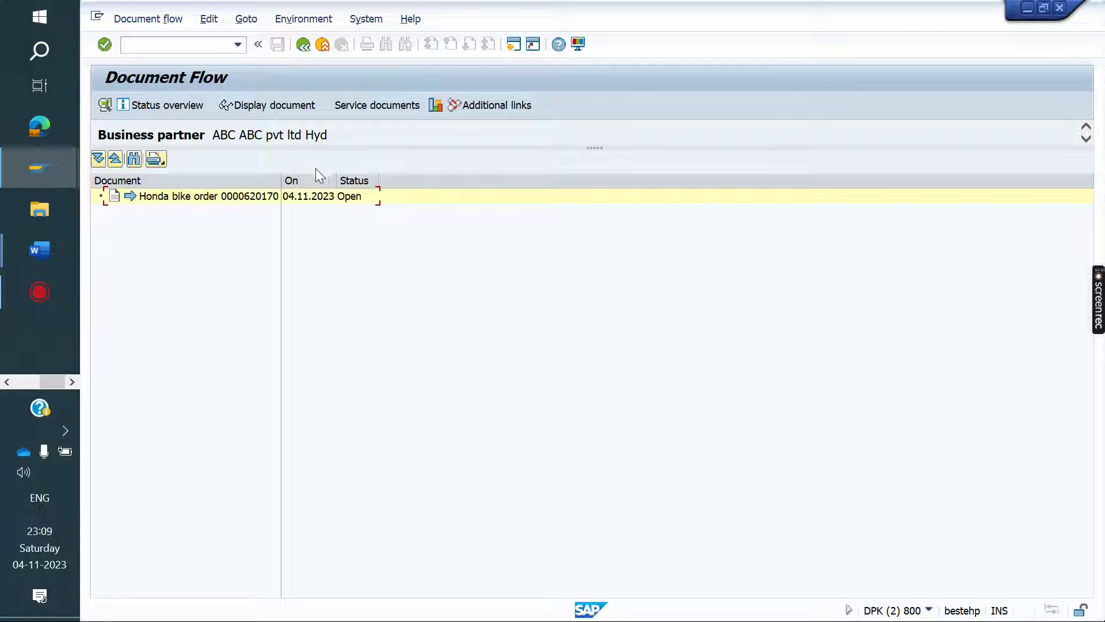
# Run /NVOV6, jump to schedule line category CS, and open its details.
pyautogui.click(153, 47)
pyautogui.write('/NVOV6')
pyautogui.press('Return')
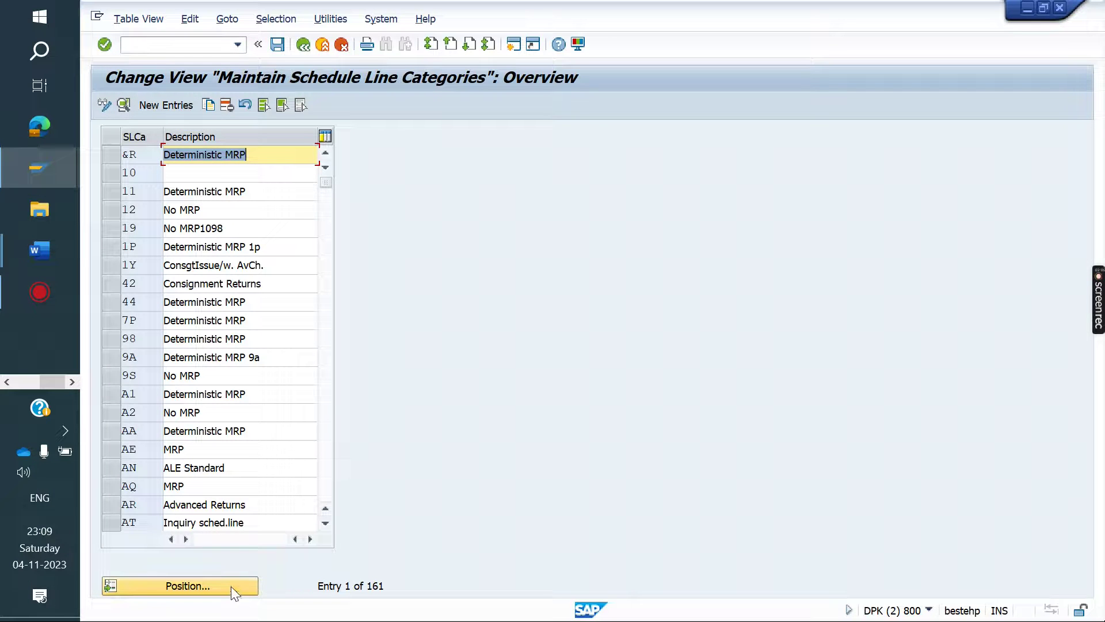
pyautogui.click(215, 587)
pyautogui.write('CS')
pyautogui.press('Return')
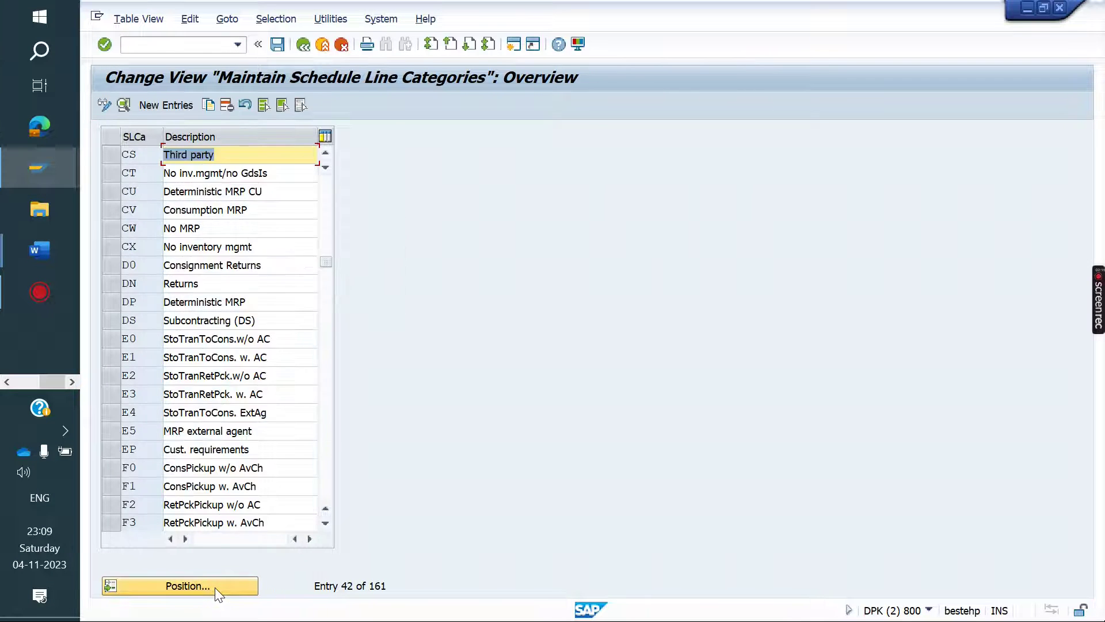
pyautogui.doubleClick(140, 152)
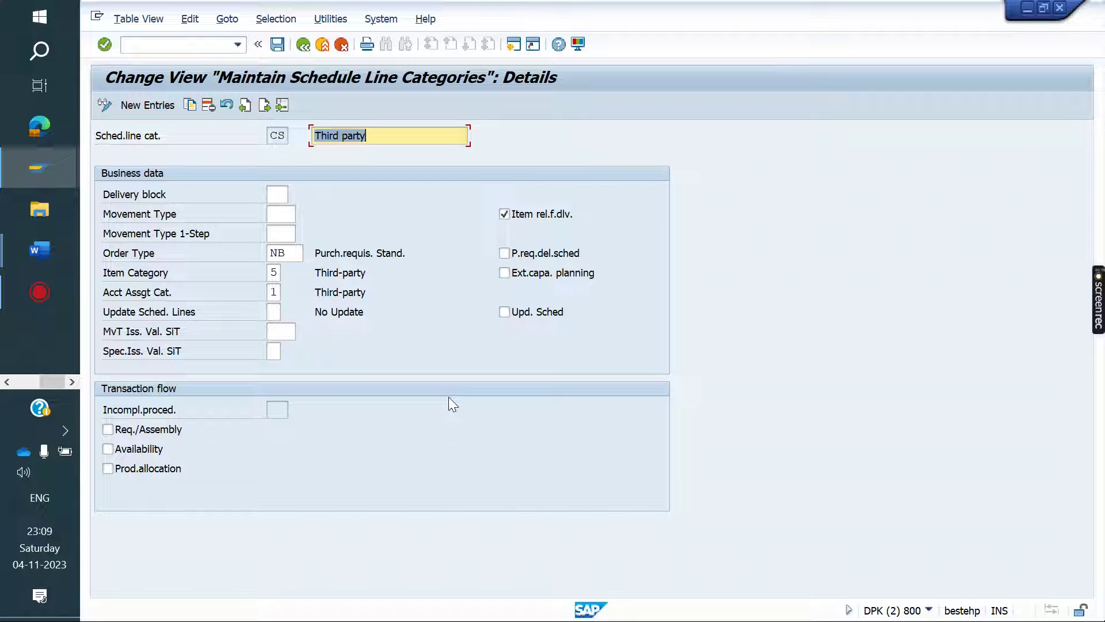
# Begin entering the transaction code for item category maintenance.
pyautogui.click(146, 43)
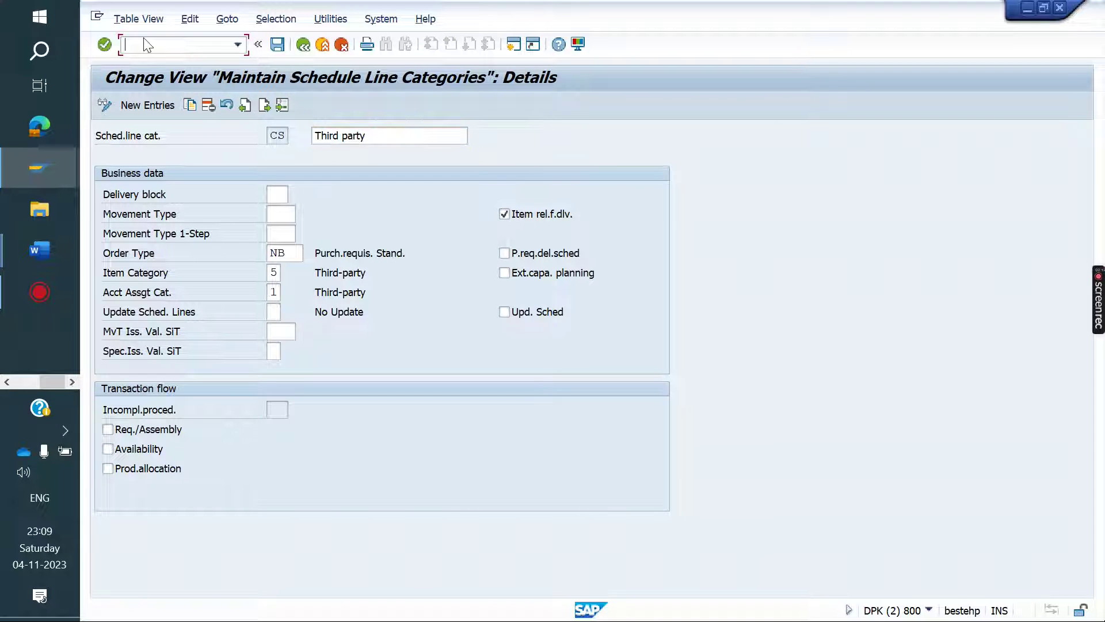
pyautogui.write('/NVA')
pyautogui.press('BackSpace')
# Jump to item category HBOR, tick Create PO Automatic., and save the change.
pyautogui.press('Return')
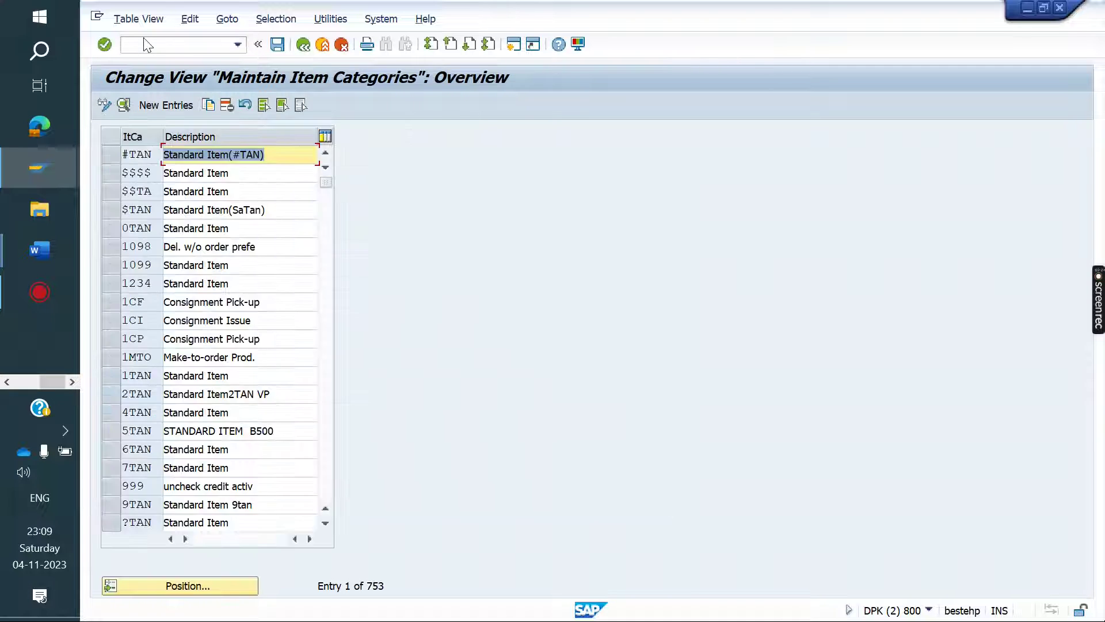
pyautogui.click(189, 587)
pyautogui.press('Down')
pyautogui.press('Down')
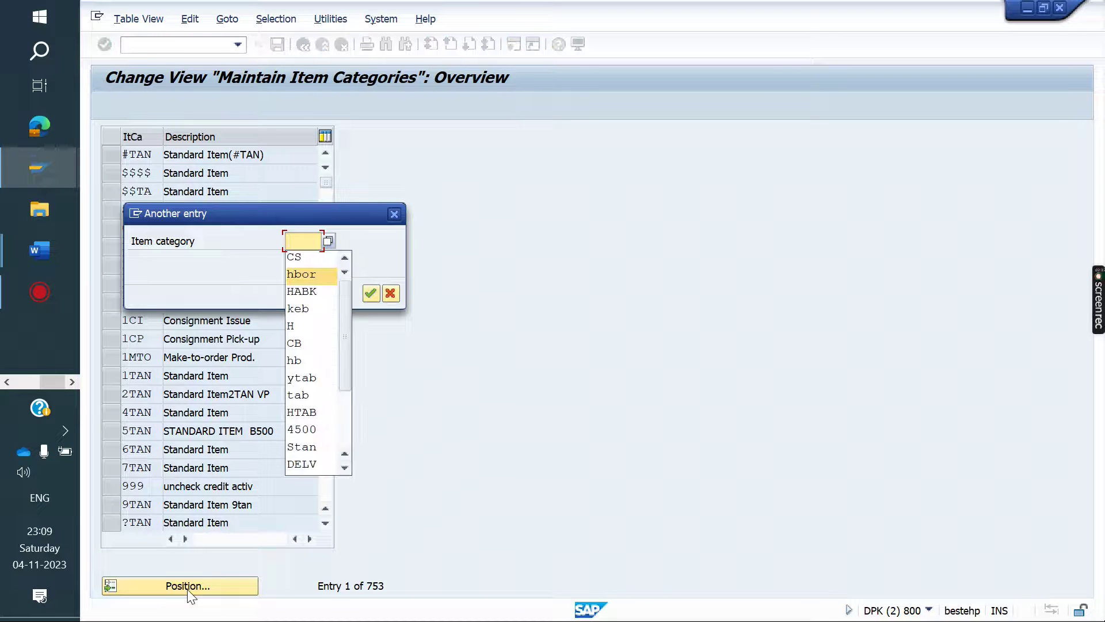
pyautogui.press('Return')
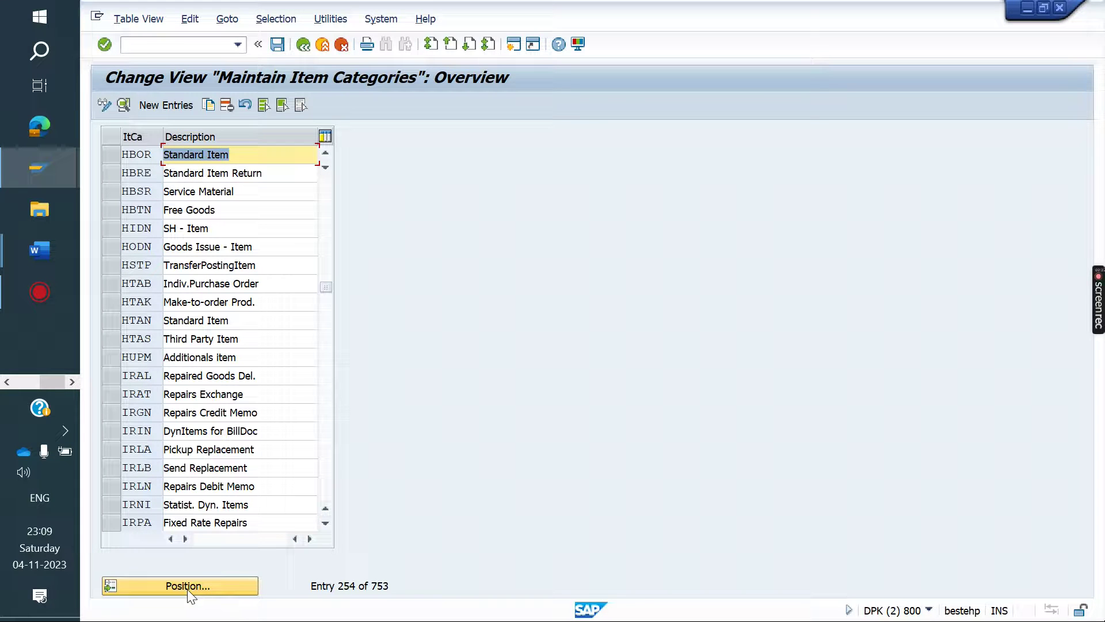
pyautogui.doubleClick(144, 155)
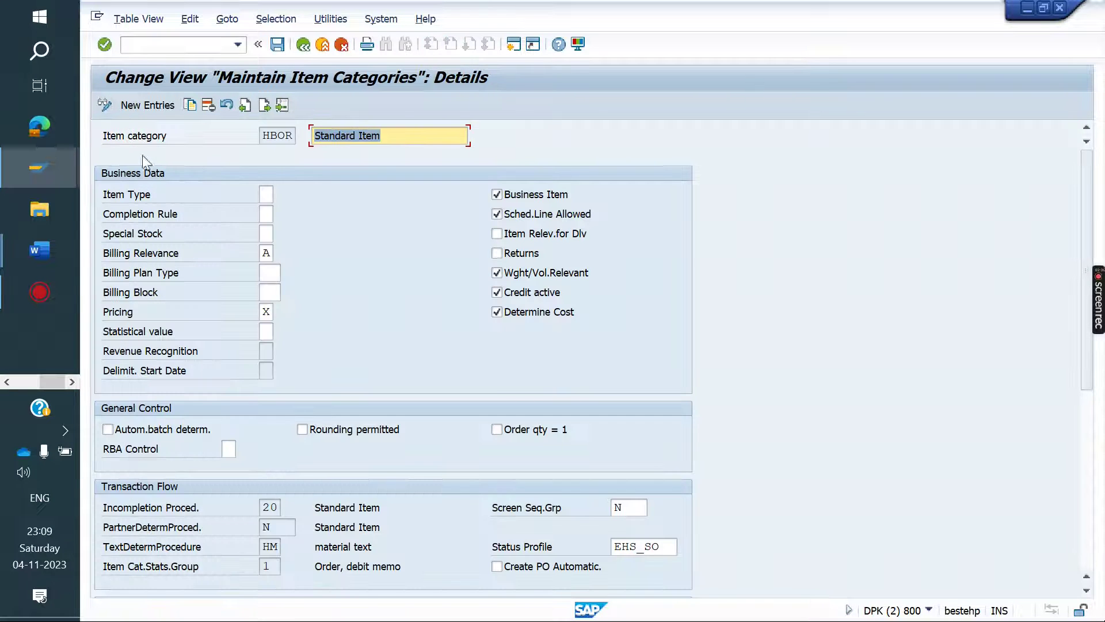
pyautogui.click(516, 564)
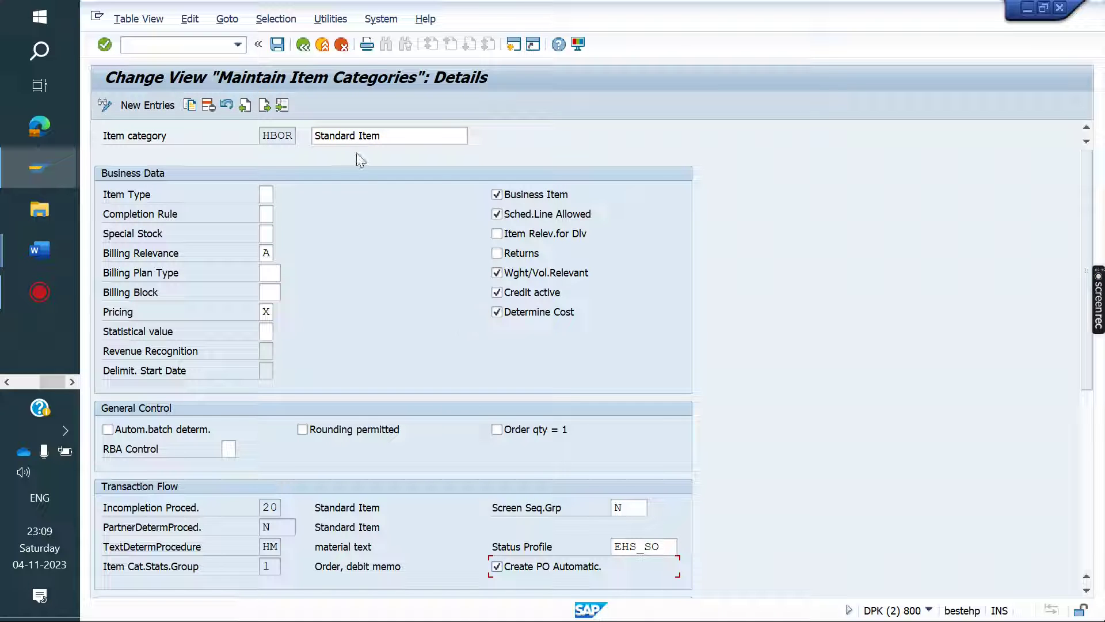
pyautogui.click(278, 45)
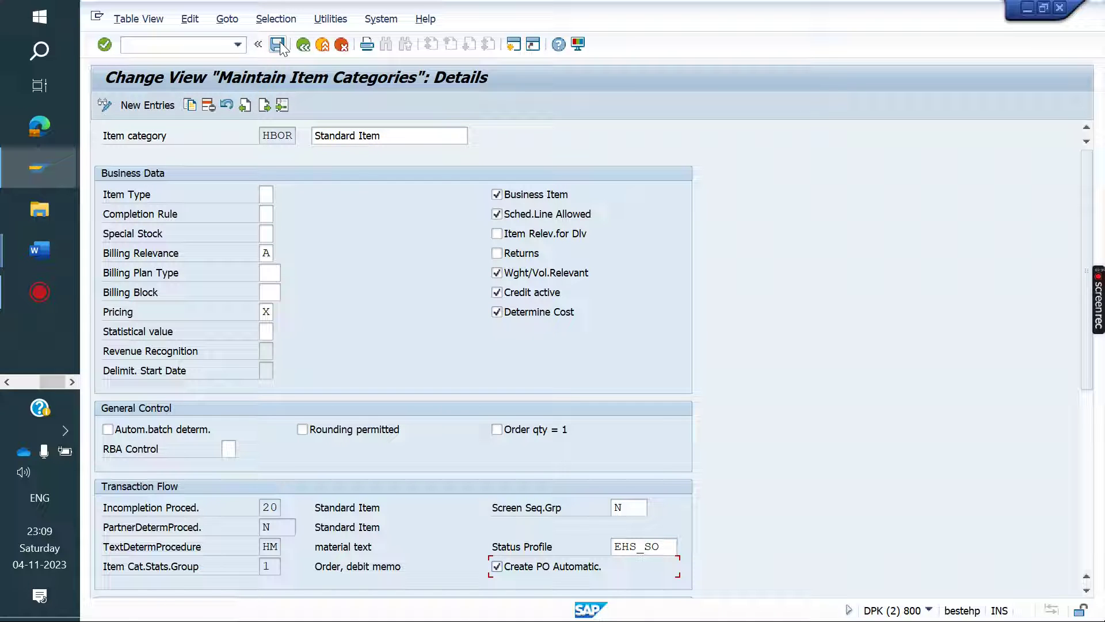
pyautogui.click(182, 49)
# Open material HBSUNLIGHT151 in MM02, correcting the material number first.
pyautogui.write('/NMM02')
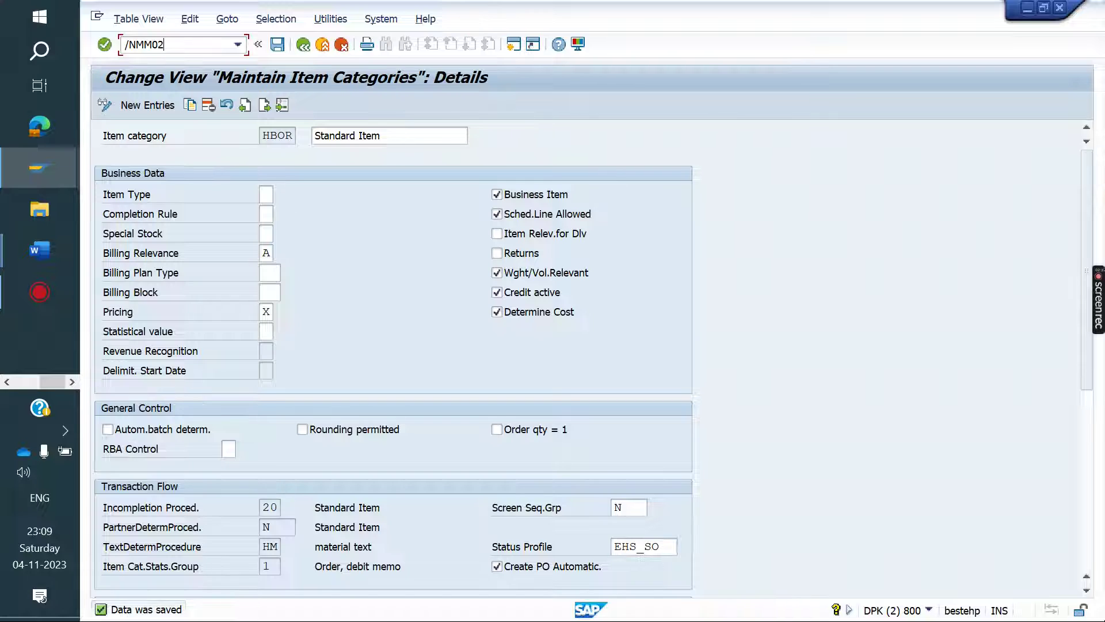
pyautogui.press('Return')
pyautogui.press('Return')
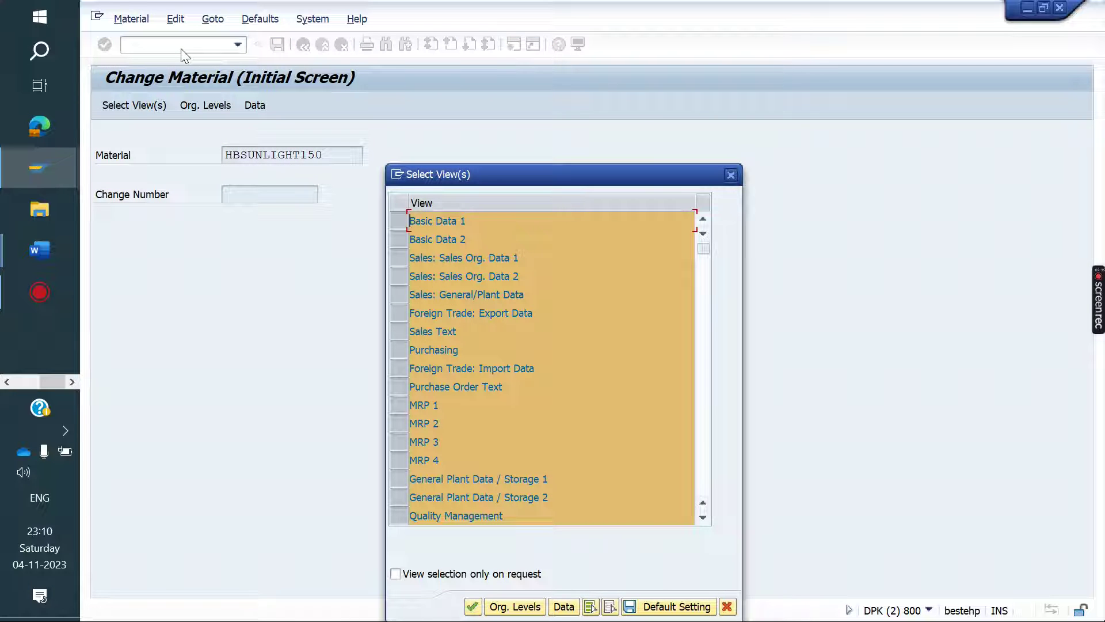
pyautogui.click(730, 176)
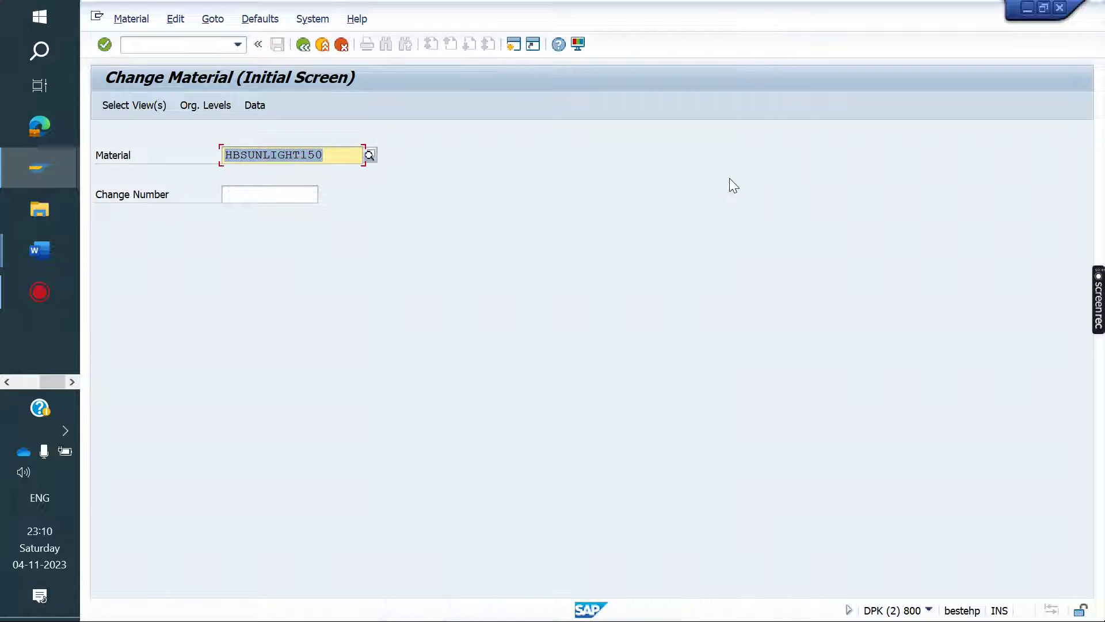
pyautogui.click(333, 153)
pyautogui.press('BackSpace')
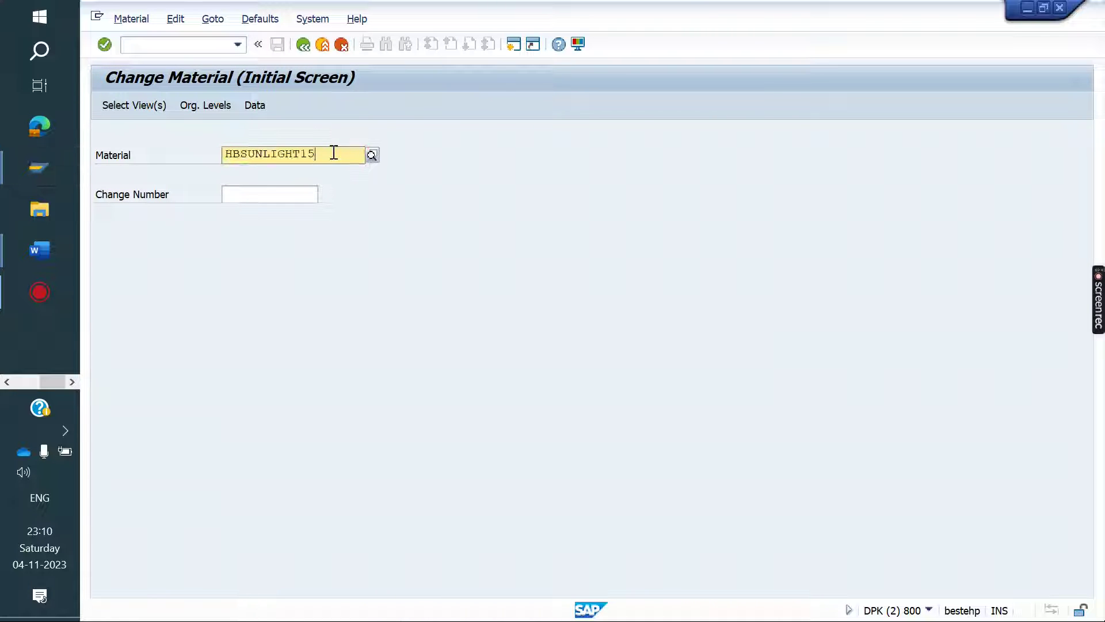
pyautogui.write('1')
pyautogui.press('BackSpace')
pyautogui.write('0')
pyautogui.press('Return')
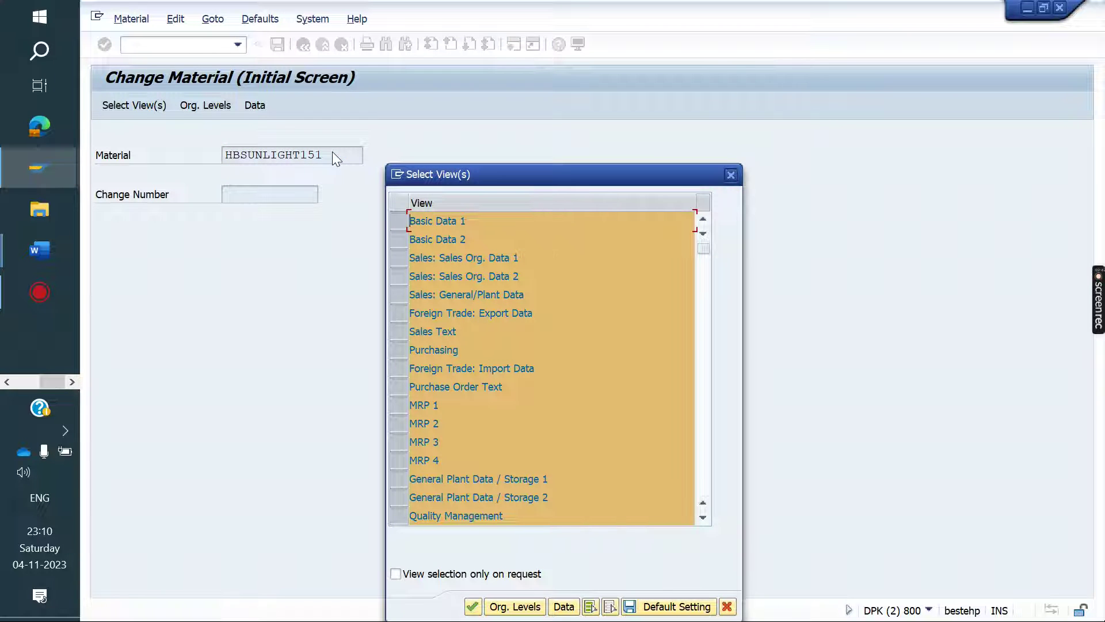
pyautogui.press('Return')
pyautogui.press('Return')
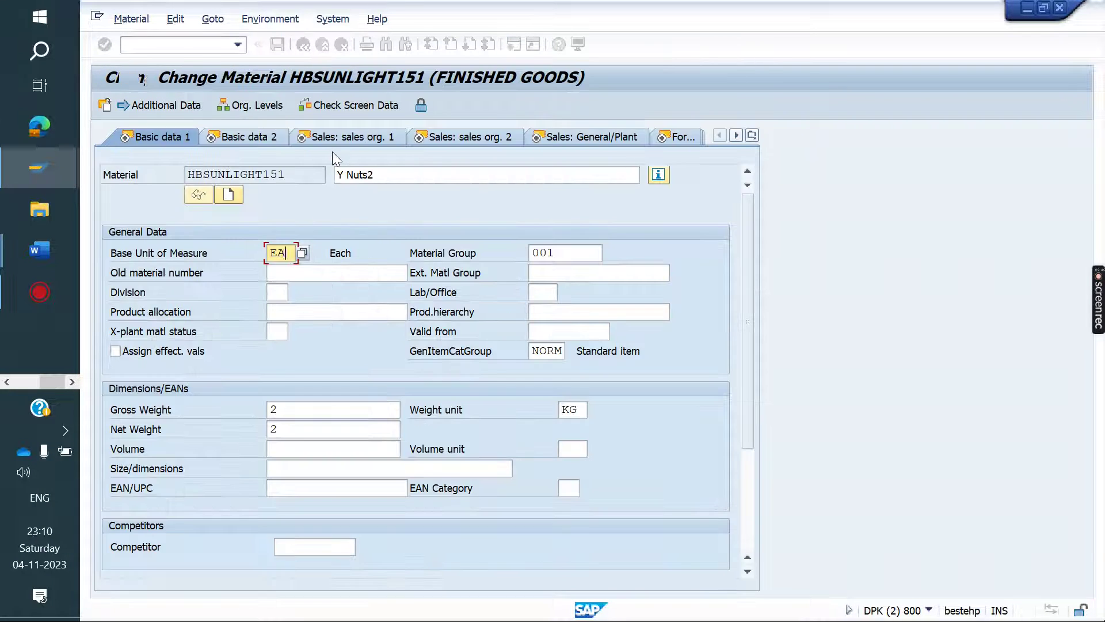
# In the Purchasing view for plant HBKA, tick Autom. PO and save the material.
pyautogui.click(752, 136)
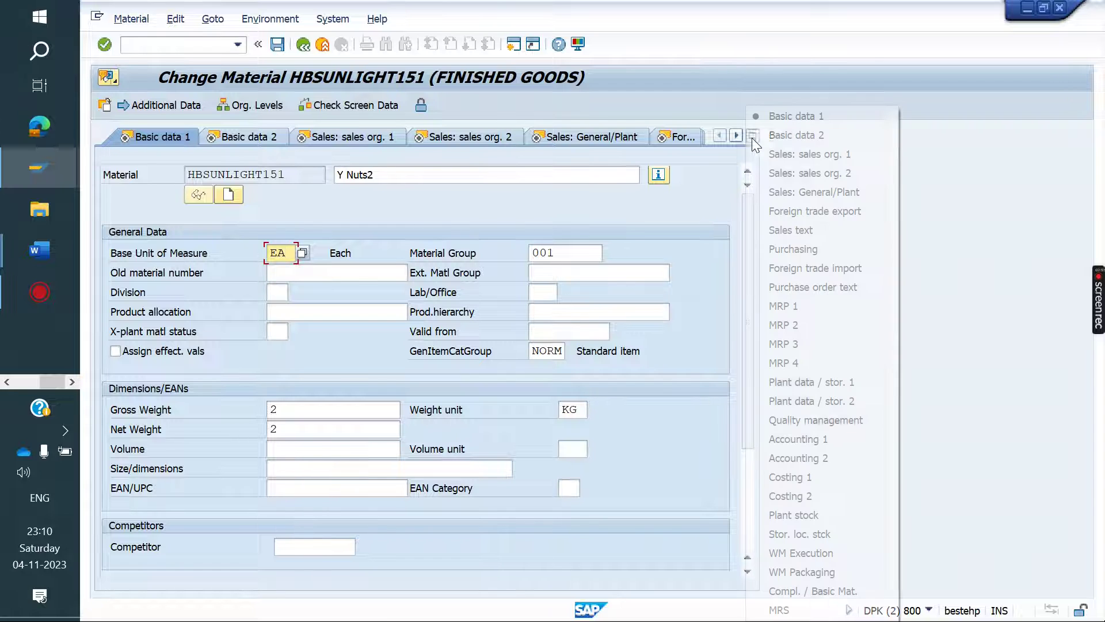
pyautogui.click(808, 253)
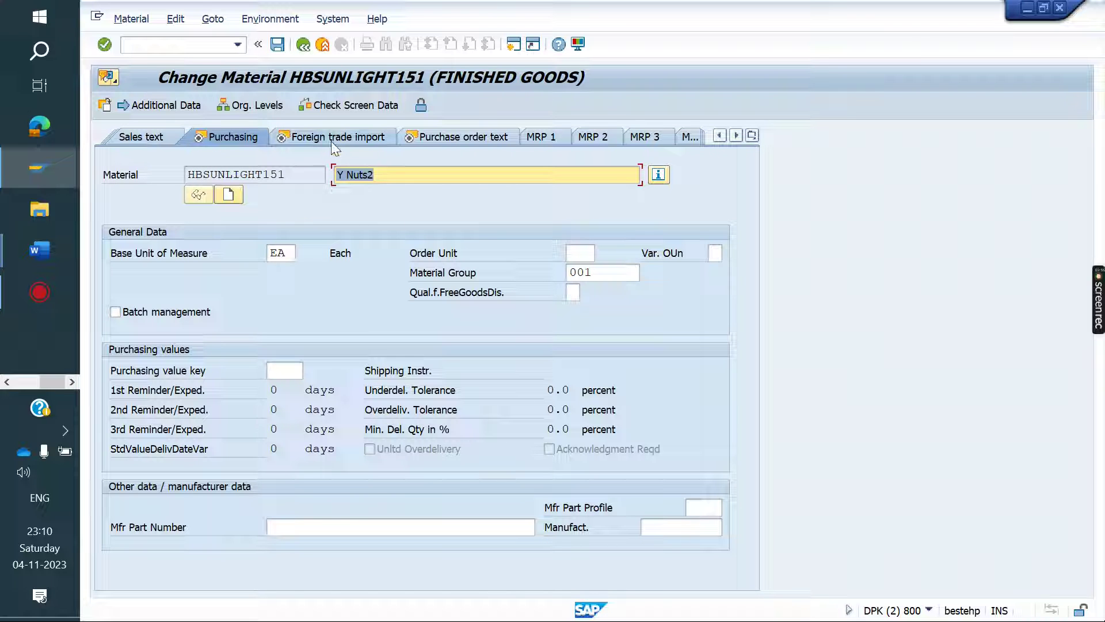
pyautogui.click(262, 105)
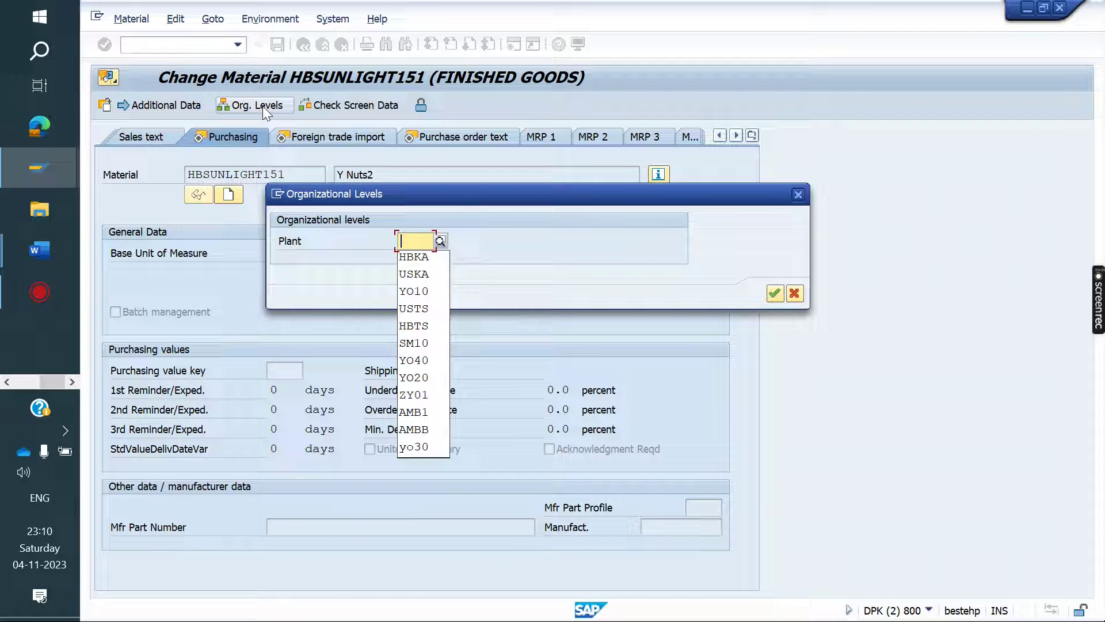
pyautogui.press('Return')
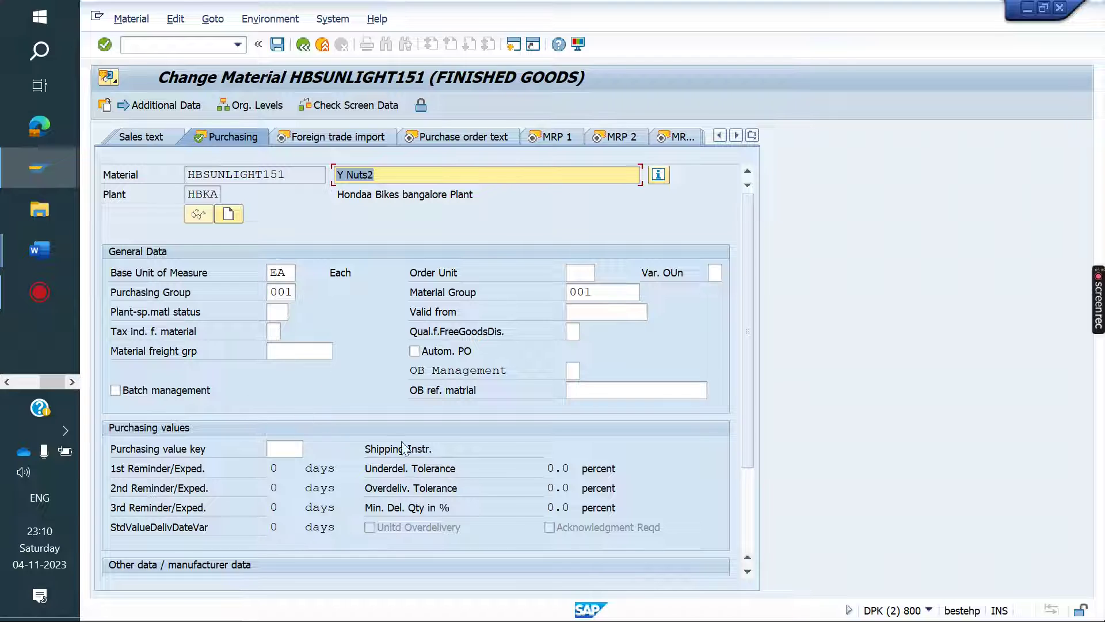
pyautogui.click(428, 350)
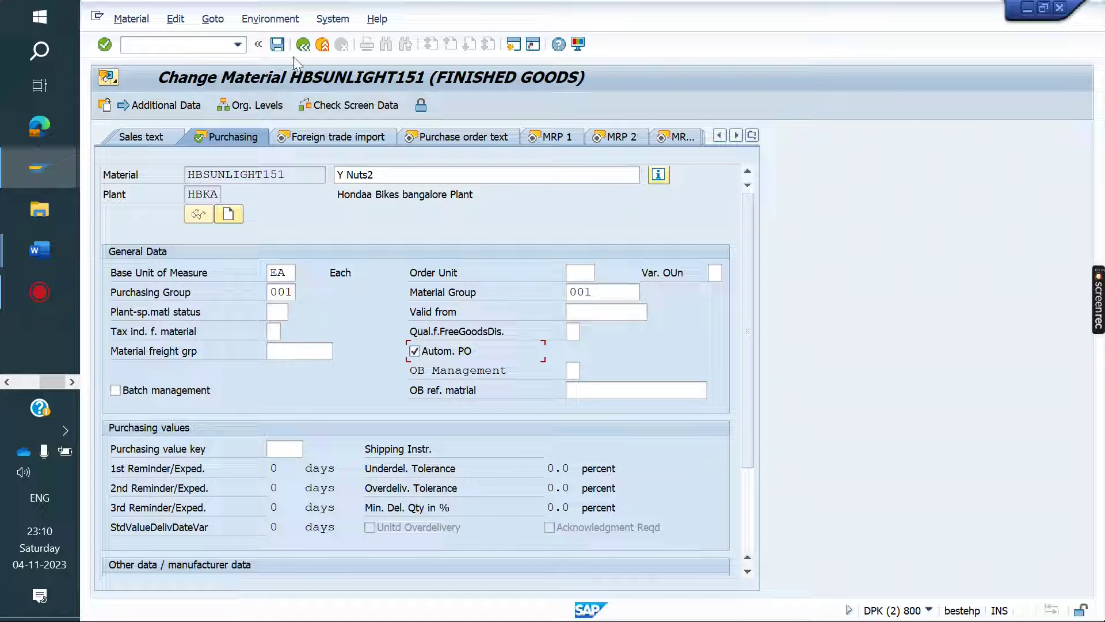
pyautogui.click(277, 44)
pyautogui.click(153, 46)
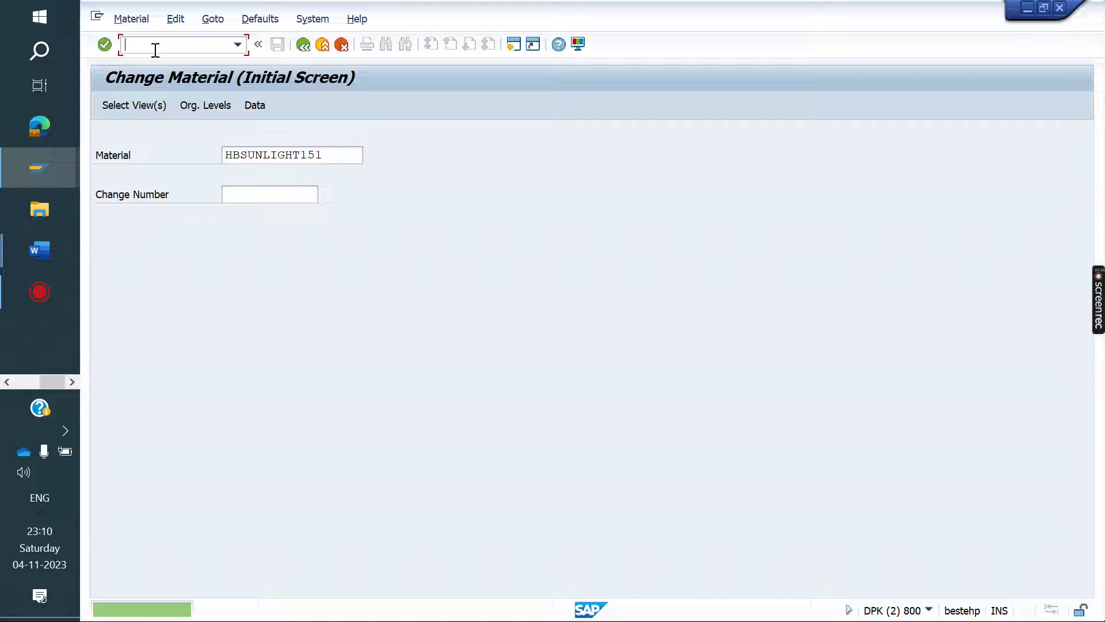
# Open vendor ABCD Pvt ltd's purchasing data in XK02 and confirm Automatic purchase order is already ticked.
pyautogui.write('/NX')
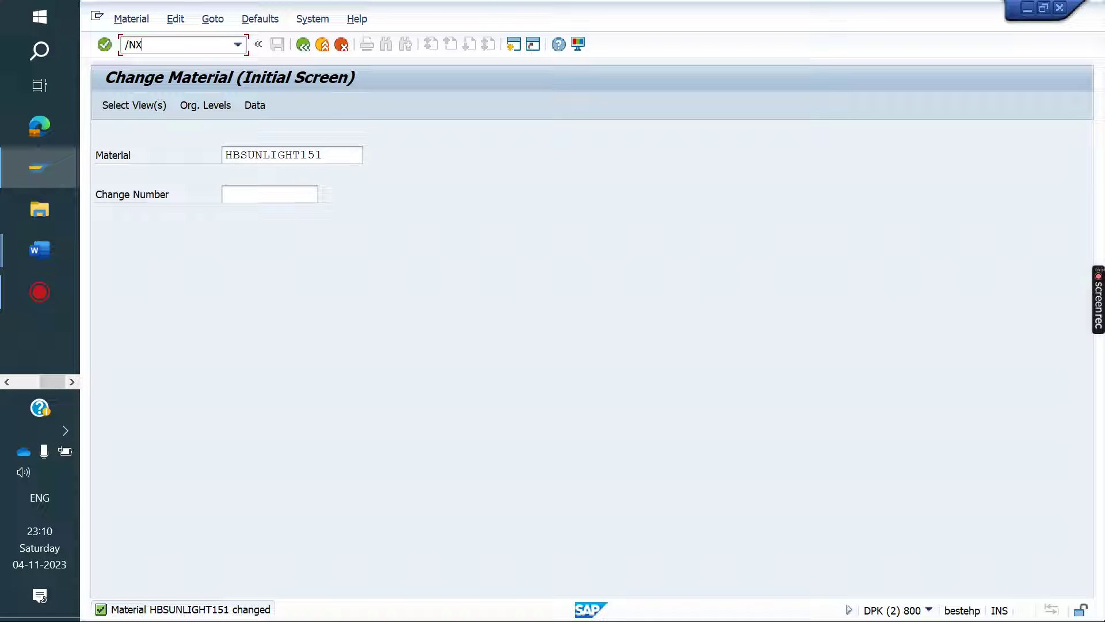
pyautogui.write('K02')
pyautogui.press('Return')
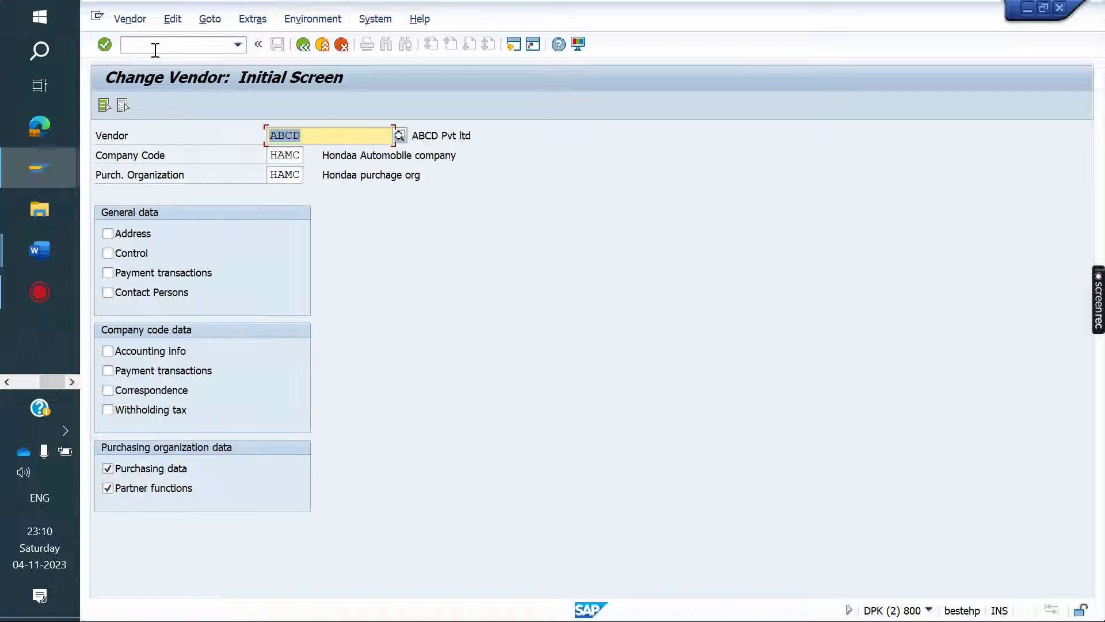
pyautogui.press('Return')
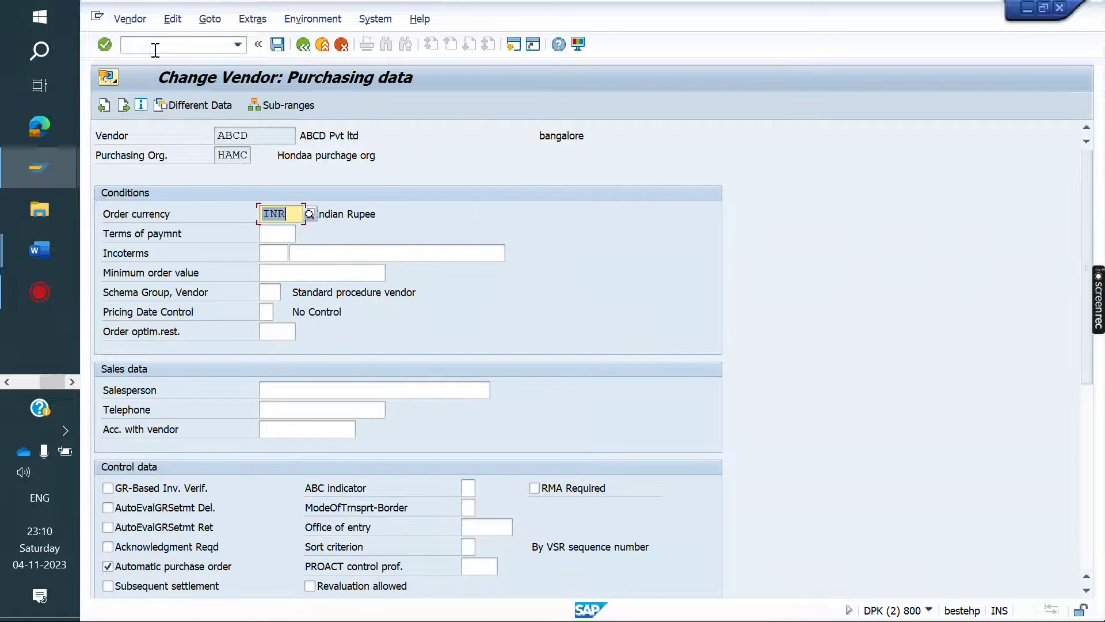
pyautogui.click(277, 45)
# In the Automatic PO checklist, note transaction ME01 beside the Maintain source list step.
pyautogui.moveTo(42, 250)
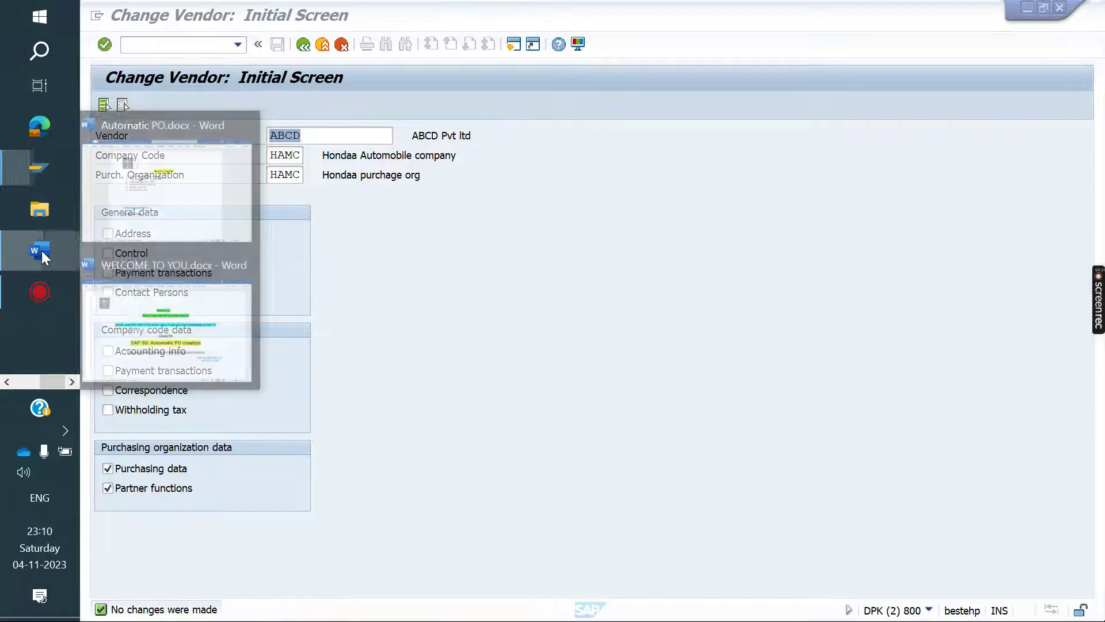
pyautogui.click(181, 192)
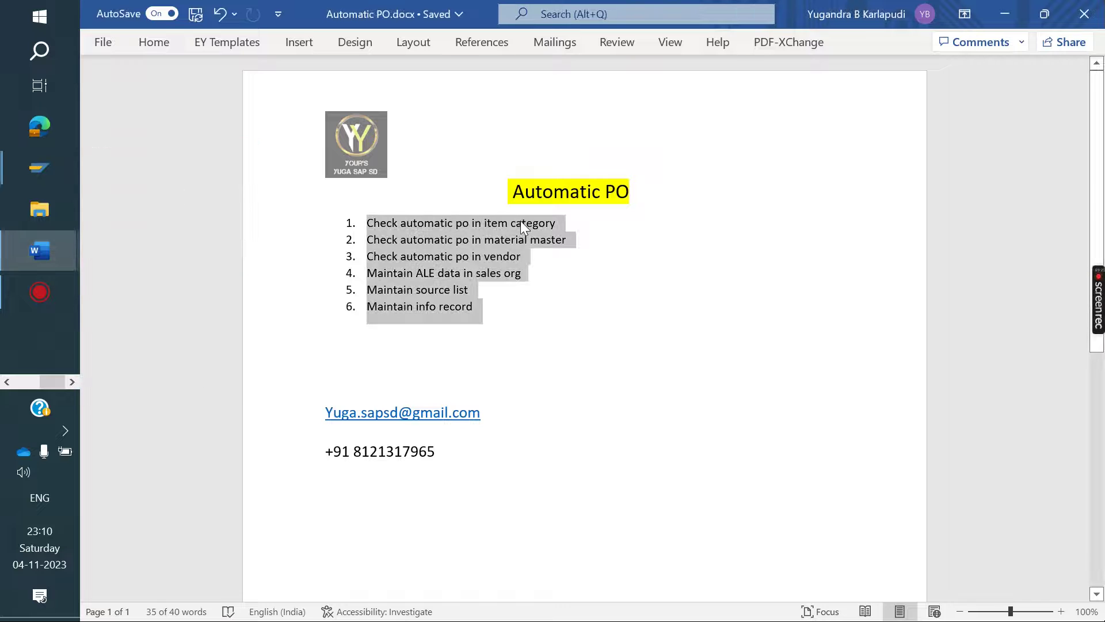
pyautogui.click(520, 222)
pyautogui.click(563, 237)
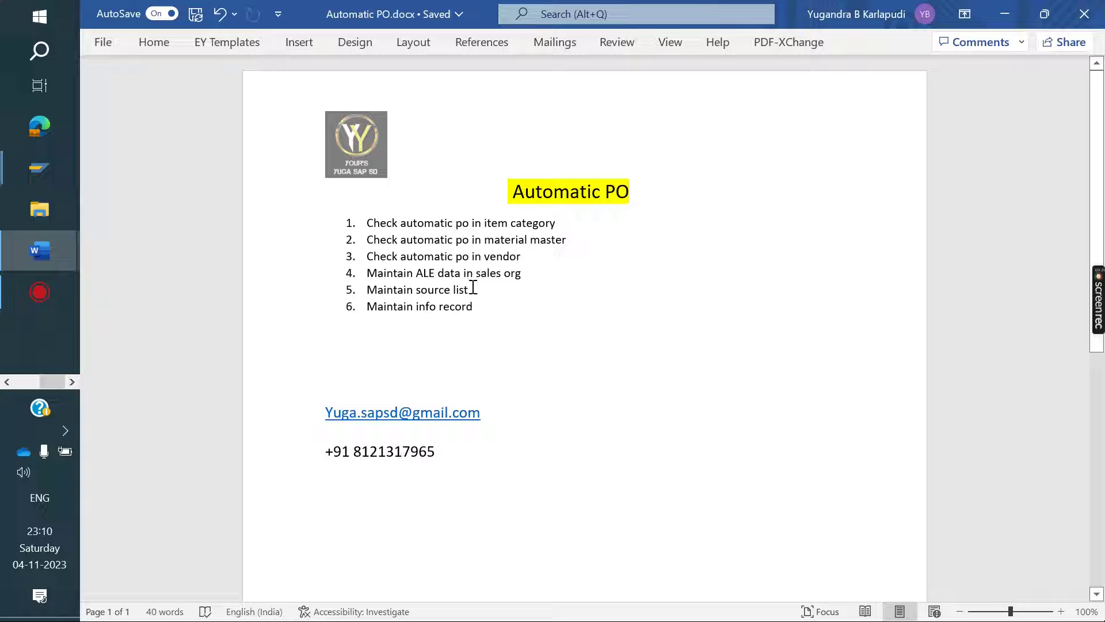
pyautogui.click(480, 306)
pyautogui.click(494, 289)
pyautogui.write('- M')
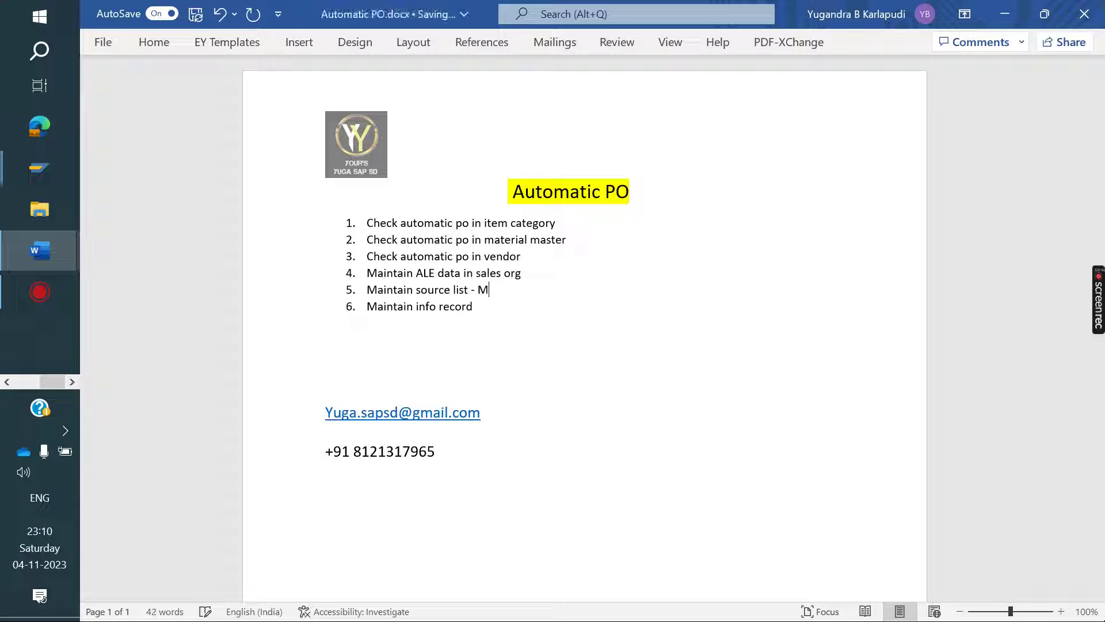
pyautogui.write('E0')
pyautogui.write('ME11')
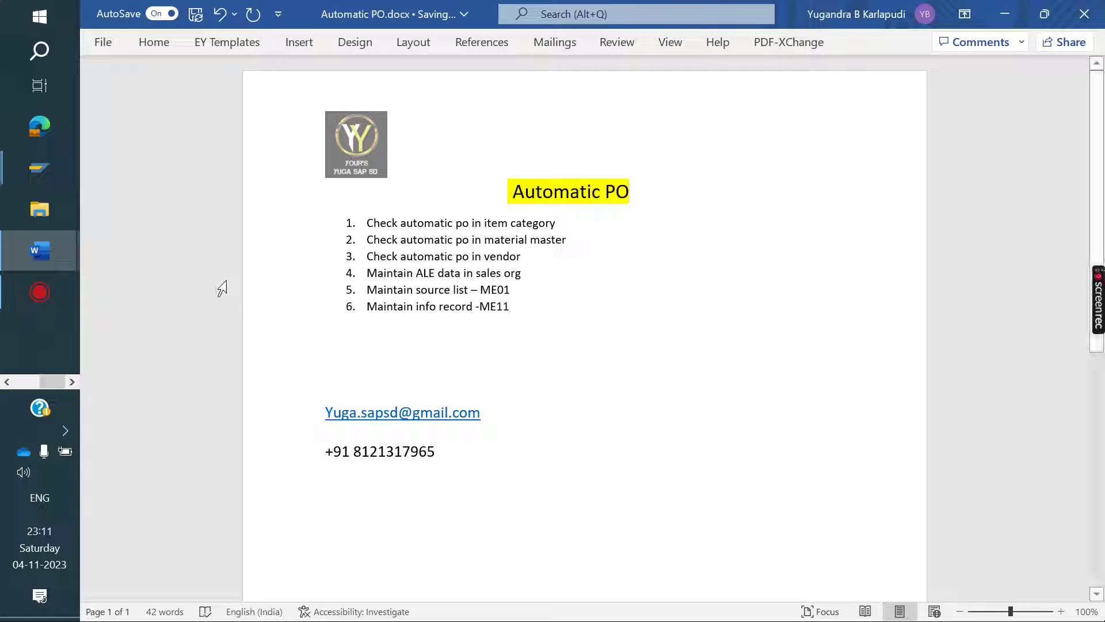
# Run /NSPRO and expand Enterprise Structure > Definition > Sales and Distribution in the Reference IMG.
pyautogui.moveTo(52, 160)
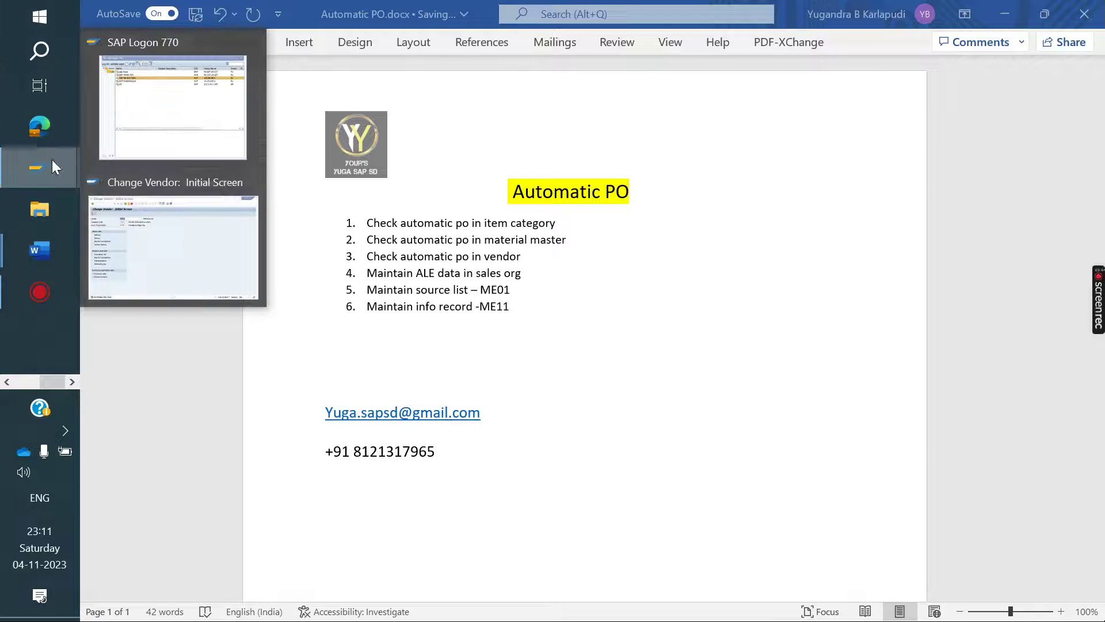
pyautogui.click(153, 229)
pyautogui.click(144, 50)
pyautogui.write('/')
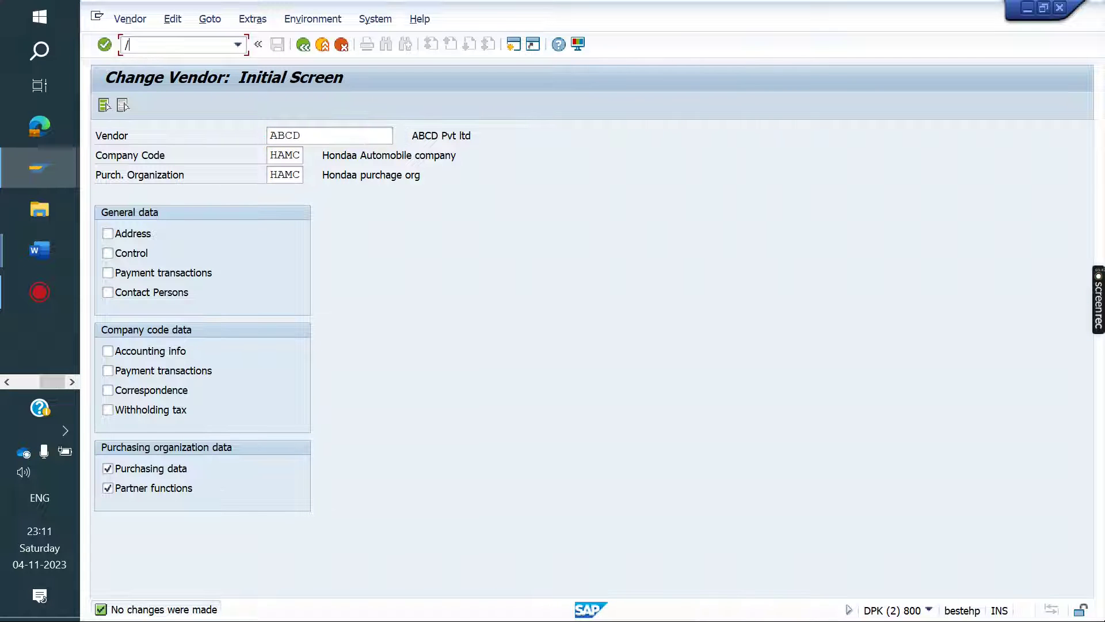
pyautogui.write('NSPRO')
pyautogui.press('Return')
pyautogui.click(181, 105)
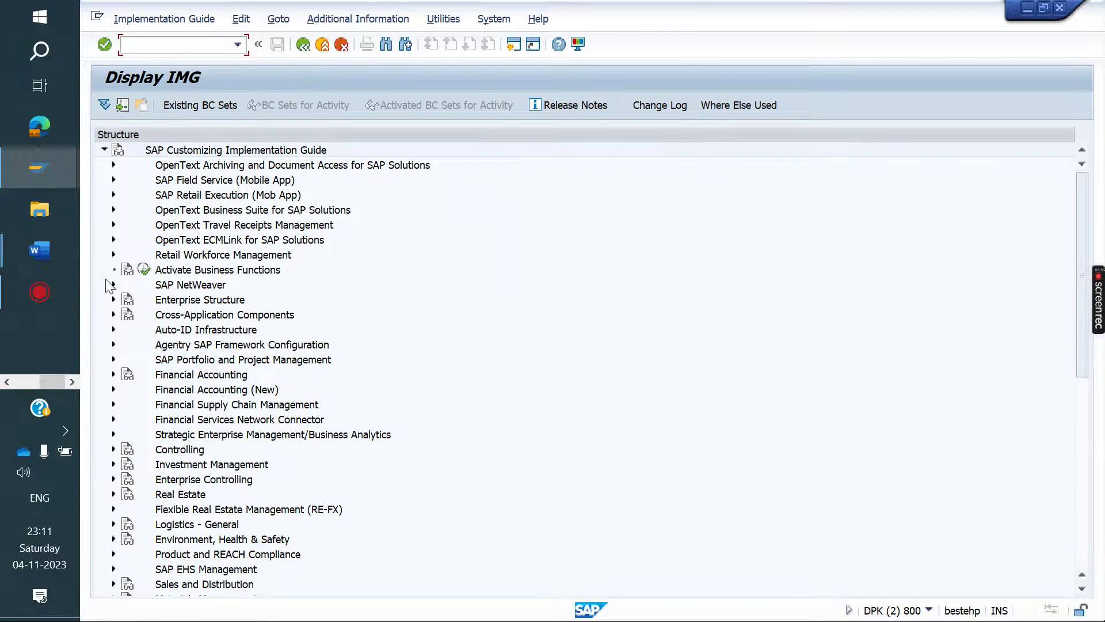
pyautogui.click(114, 299)
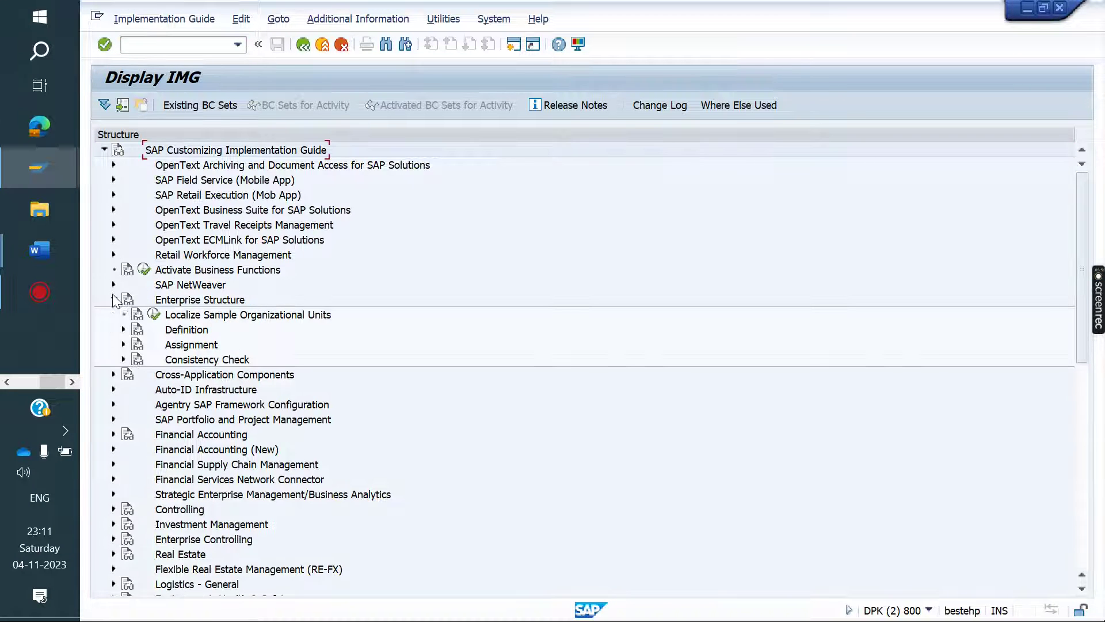
pyautogui.click(124, 330)
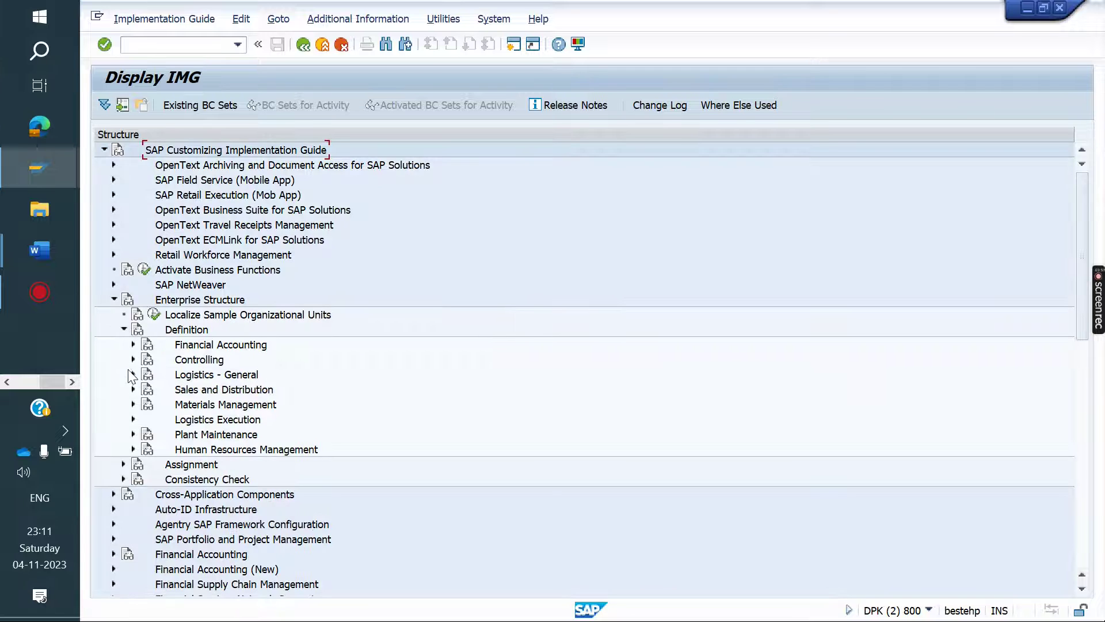
pyautogui.click(133, 389)
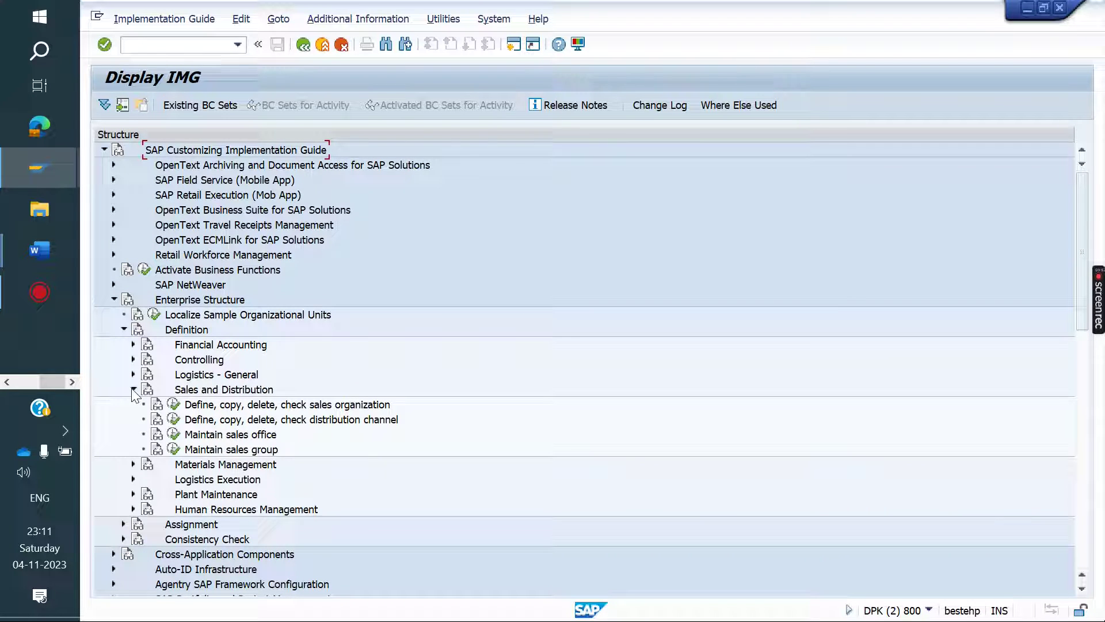
pyautogui.click(174, 404)
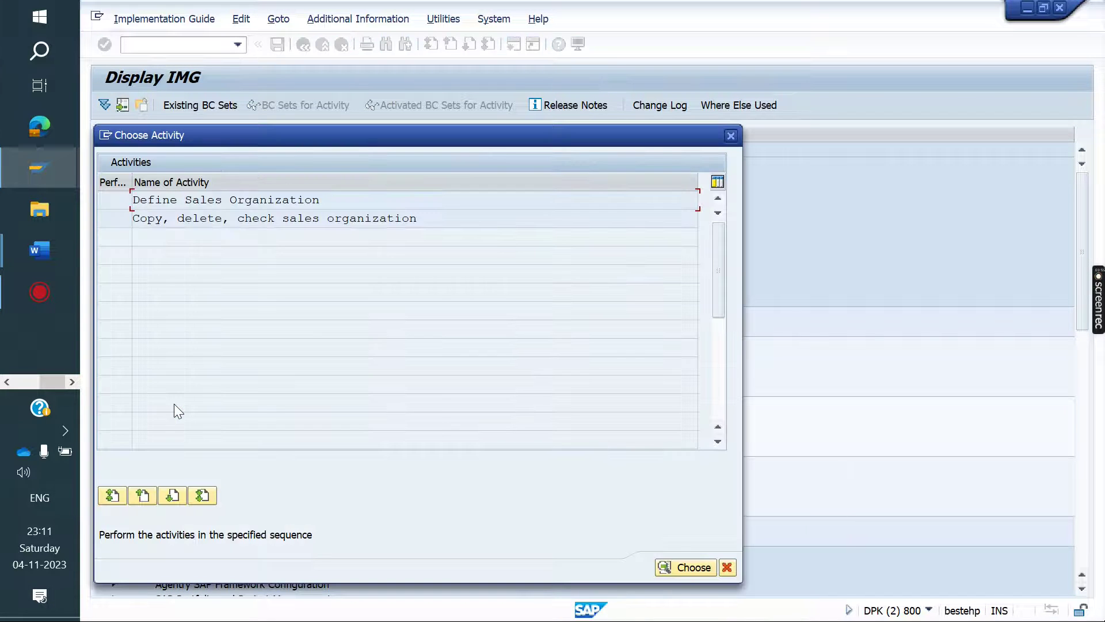
# Choose Define Sales Organization and open the details of HABK (Hondaa Bikes).
pyautogui.doubleClick(322, 199)
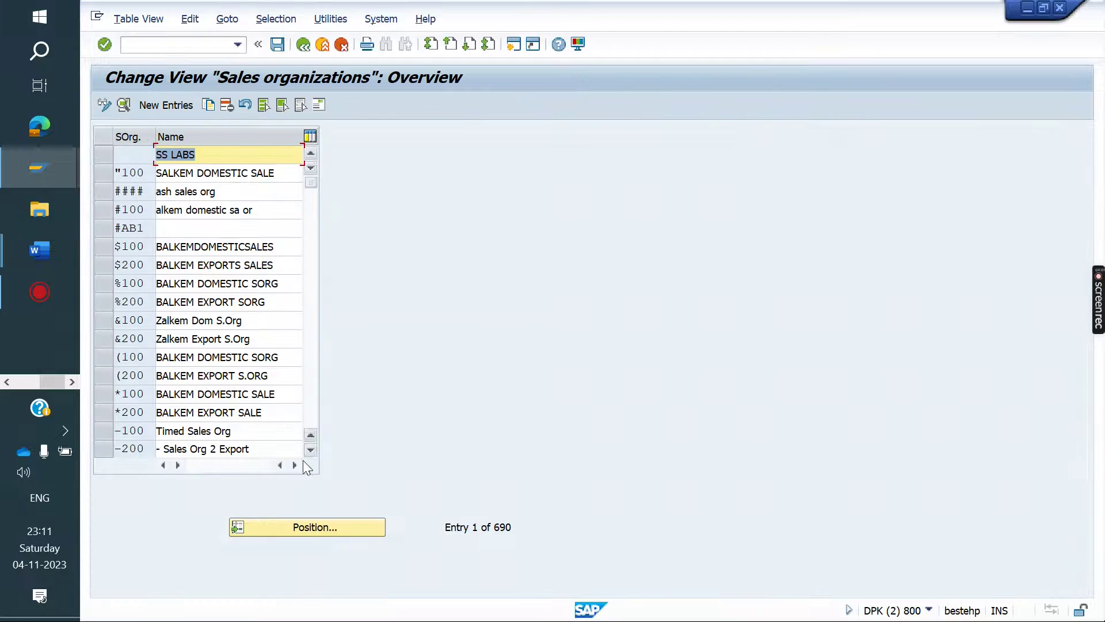
pyautogui.click(338, 528)
pyautogui.press('Down')
pyautogui.press('Down')
pyautogui.press('Down')
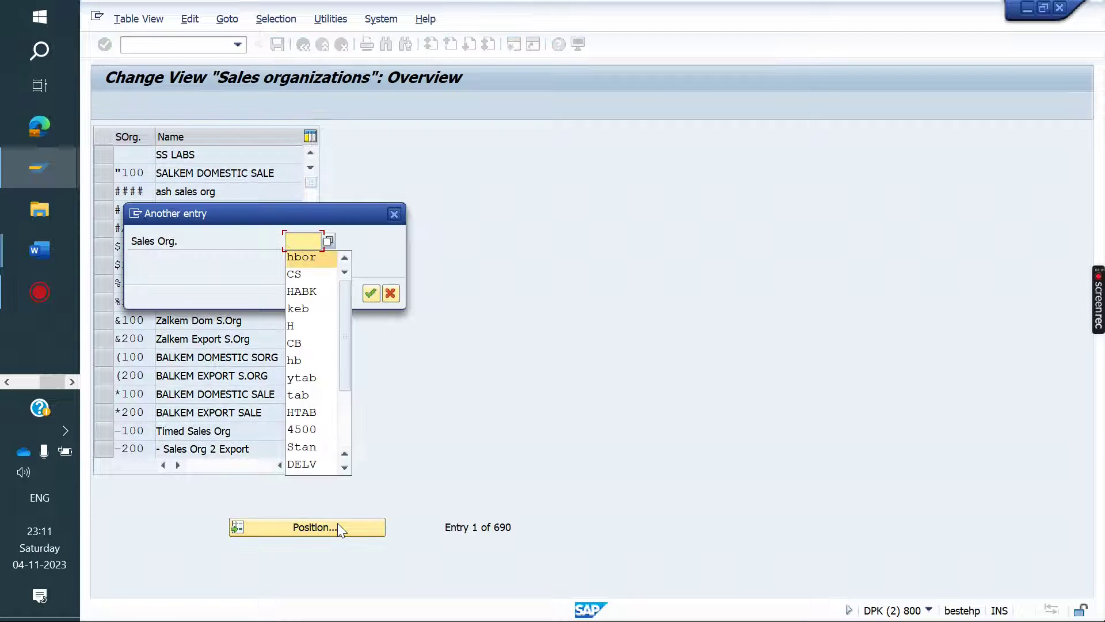
pyautogui.press('Return')
pyautogui.press('Return')
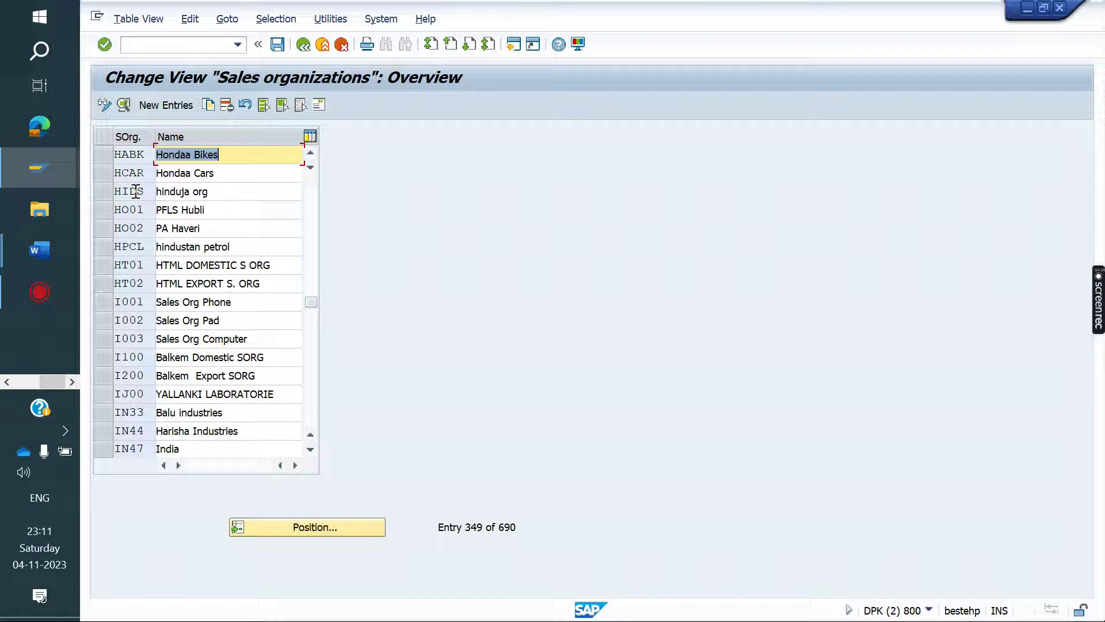
pyautogui.doubleClick(126, 151)
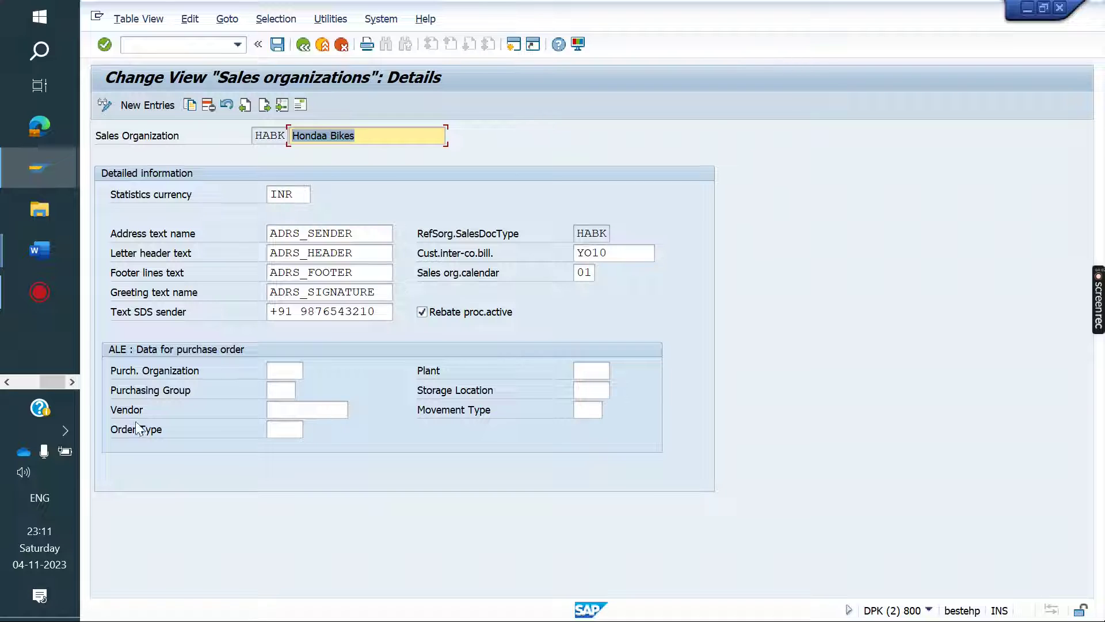
# Enter ALE purchasing org HAMC, purchasing group 001, vendor ABCD and order type NB.
pyautogui.click(274, 372)
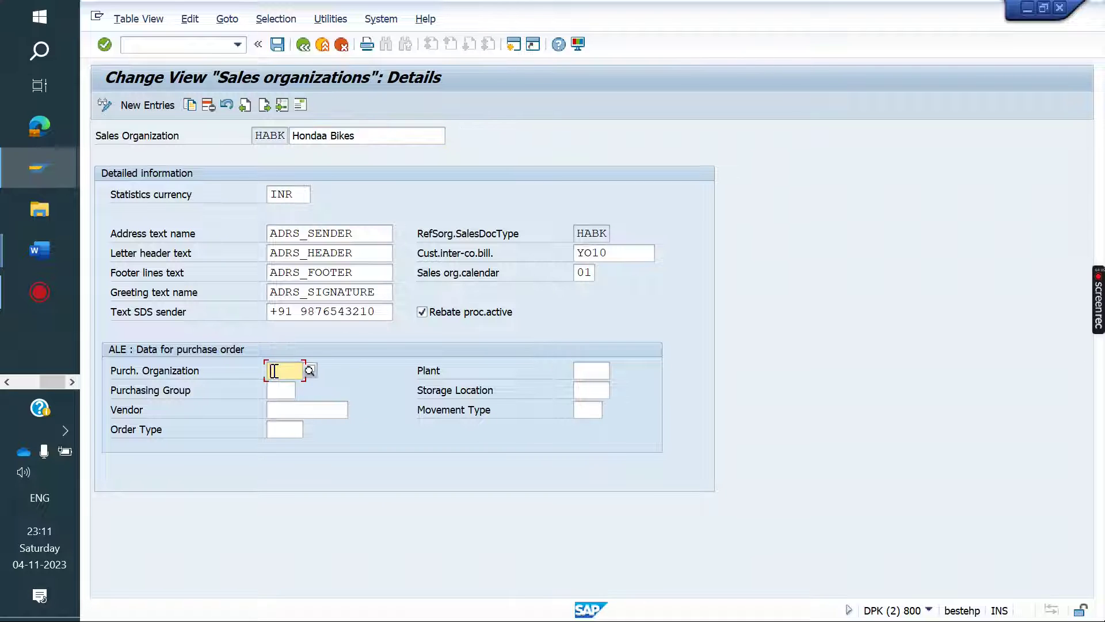
pyautogui.write('HAMC')
pyautogui.press('Tab')
pyautogui.write('001')
pyautogui.press('Tab')
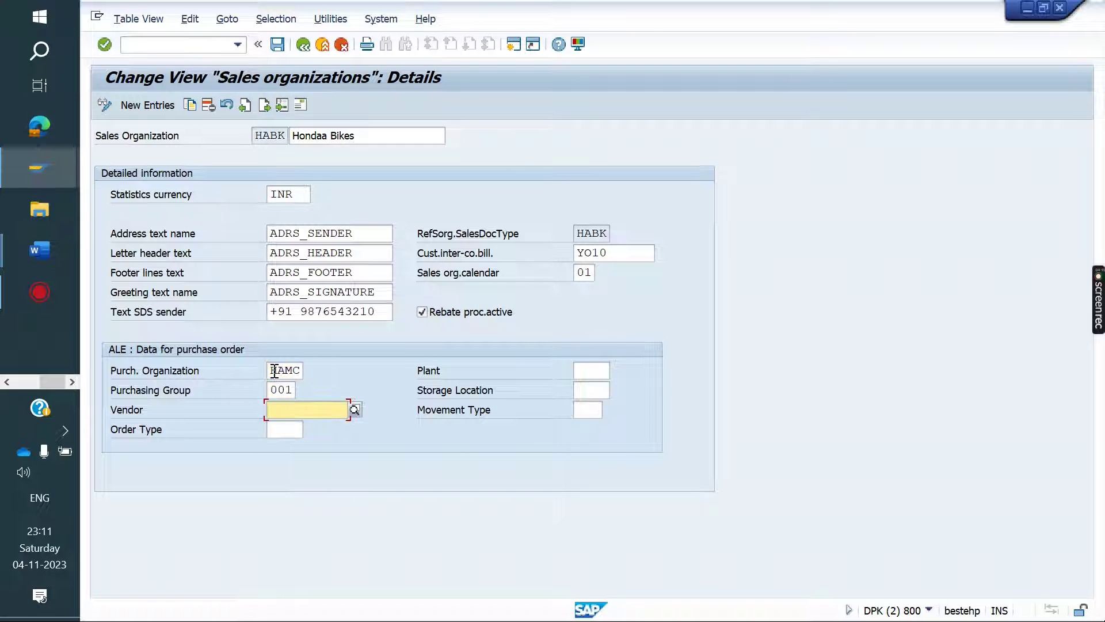
pyautogui.write('abcd')
pyautogui.press('Tab')
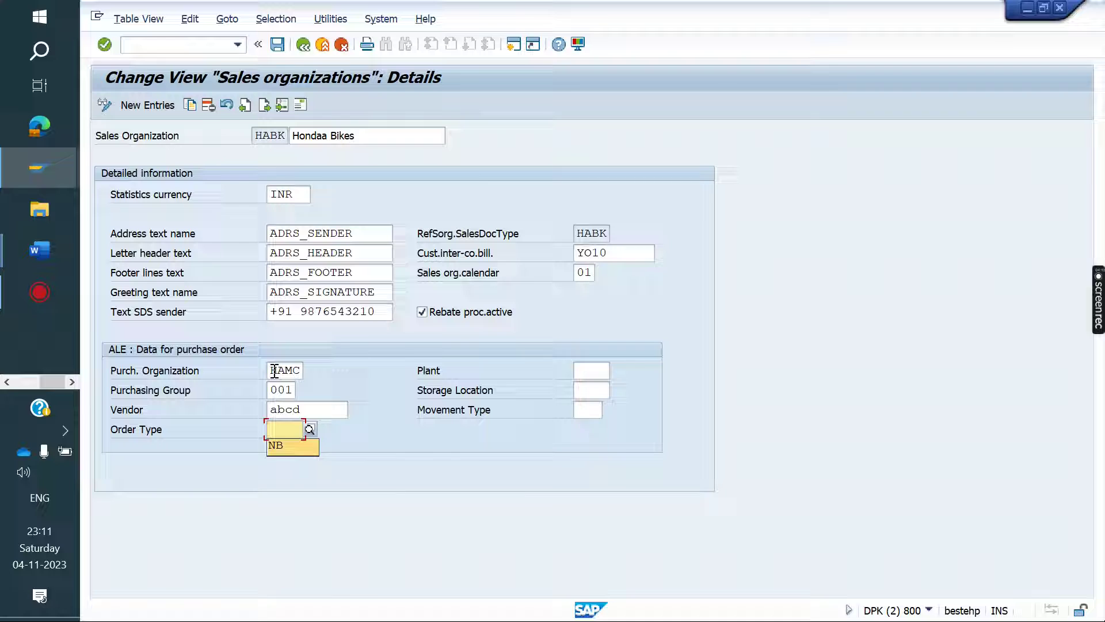
pyautogui.write('NB')
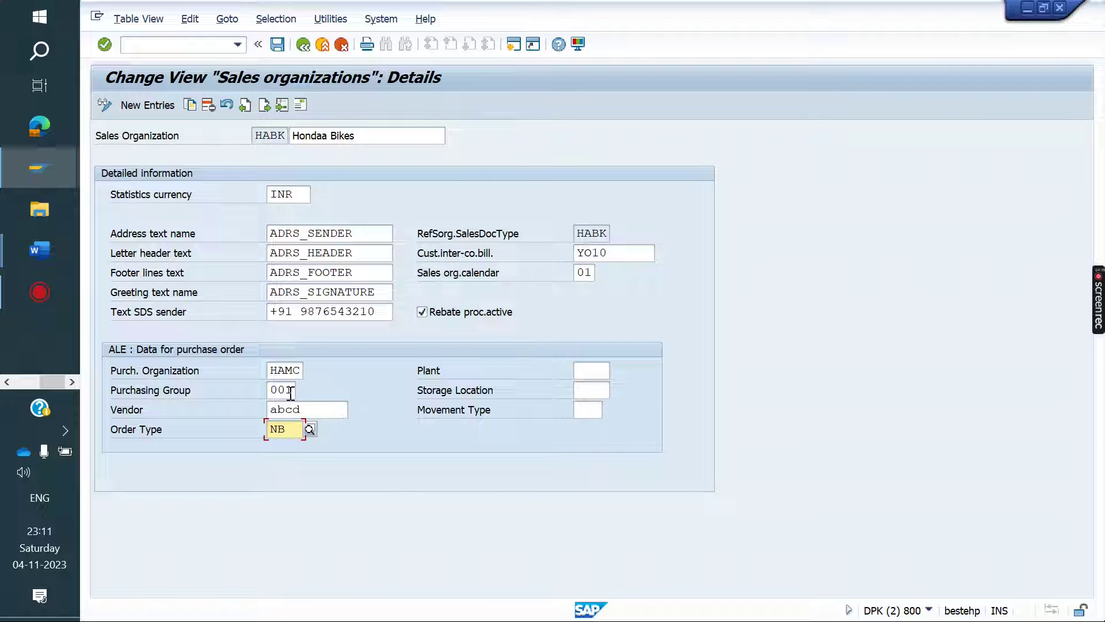
# Set plant HBKA and storage location FG01, then save the sales organization.
pyautogui.click(600, 368)
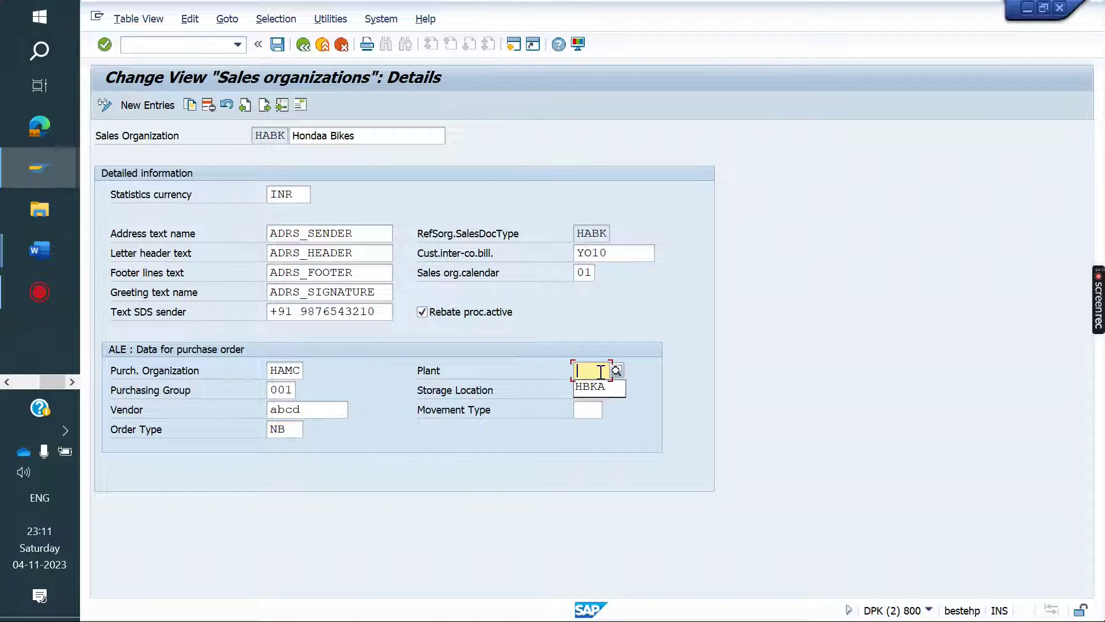
pyautogui.press('Down')
pyautogui.press('Tab')
pyautogui.press('Down')
pyautogui.press('Down')
pyautogui.press('Return')
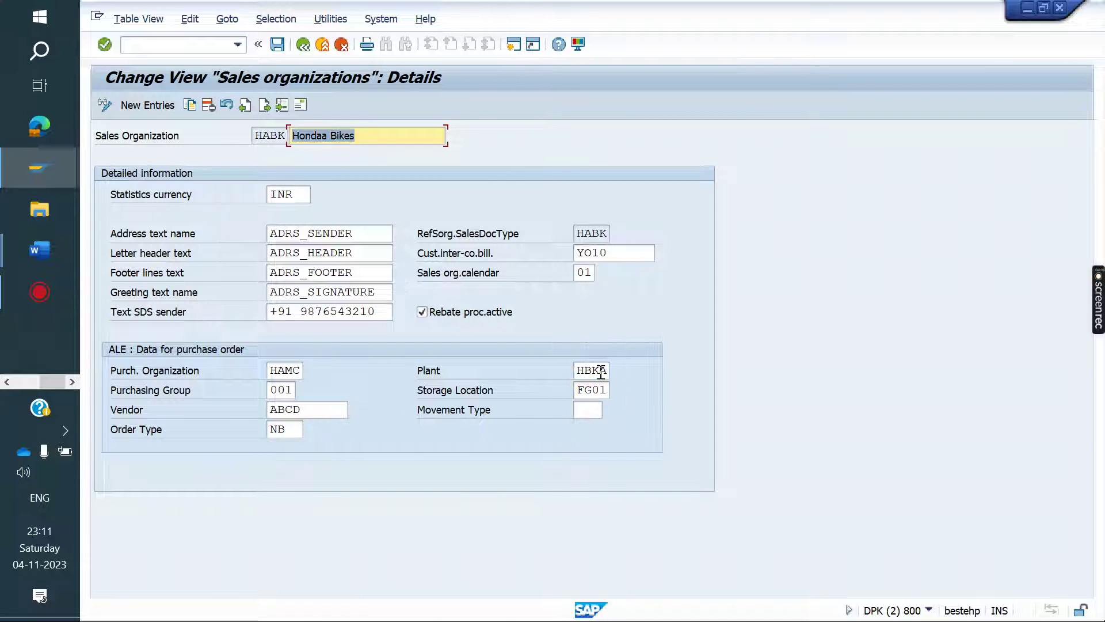
pyautogui.hotkey('ctrl', 's')
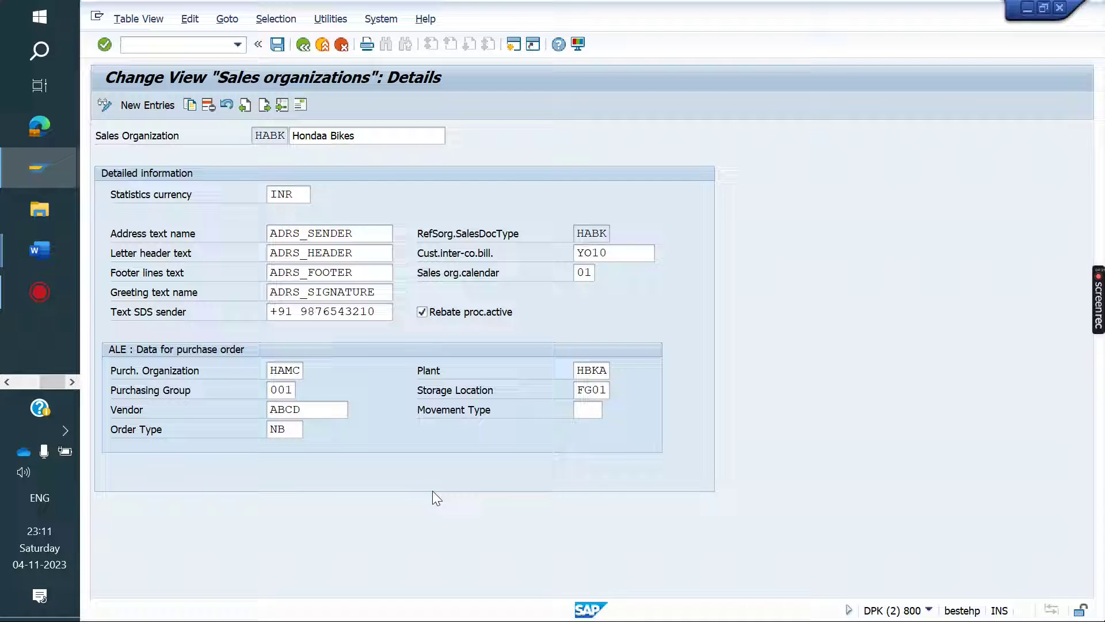
pyautogui.click(152, 43)
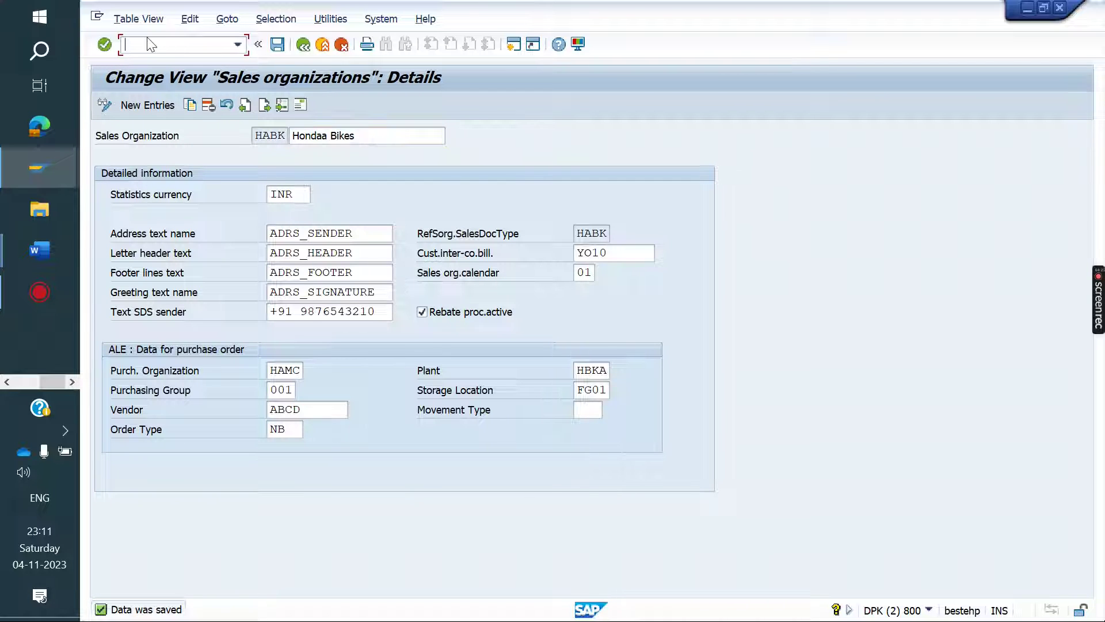
# Start ME01 source list maintenance, checking the Automatic PO checklist in Word along the way.
pyautogui.write('/NME01')
pyautogui.press('Return')
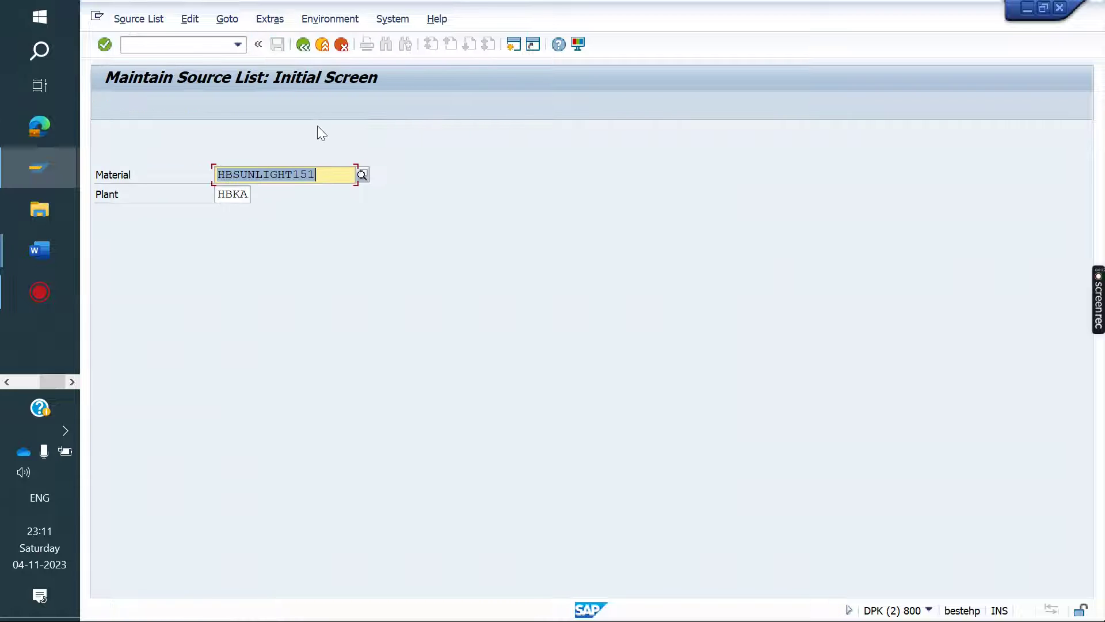
pyautogui.moveTo(23, 248)
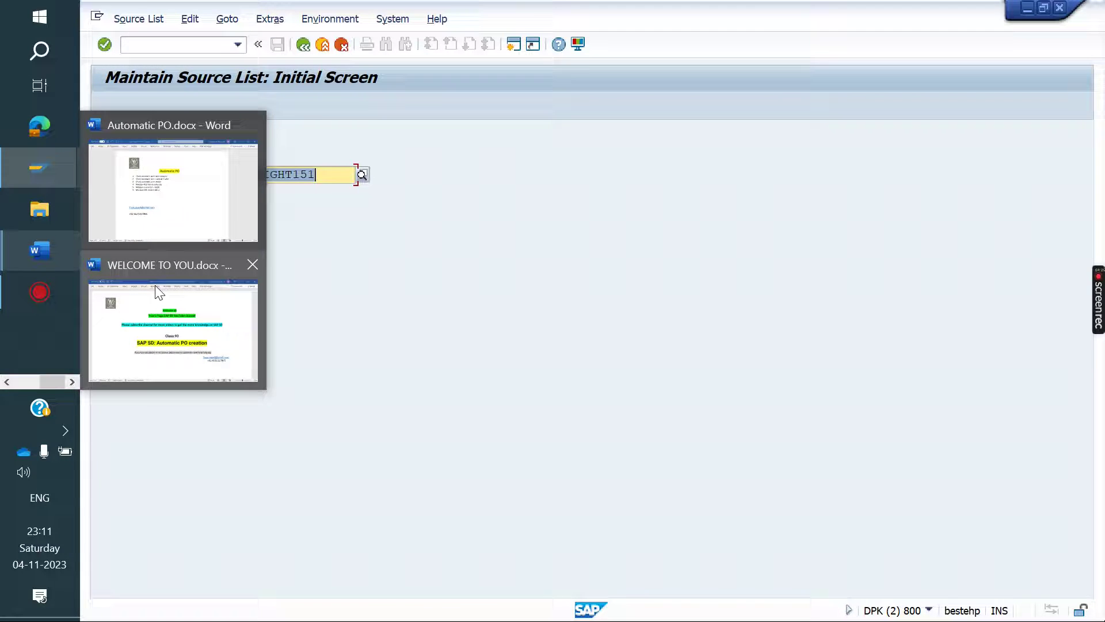
pyautogui.click(176, 201)
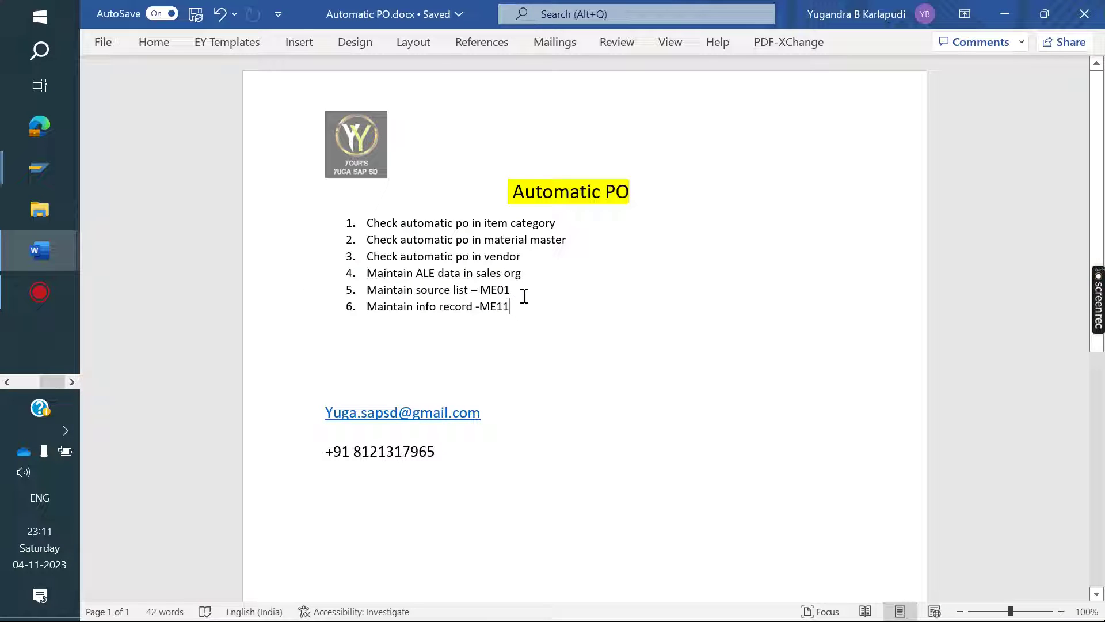
pyautogui.moveTo(37, 167)
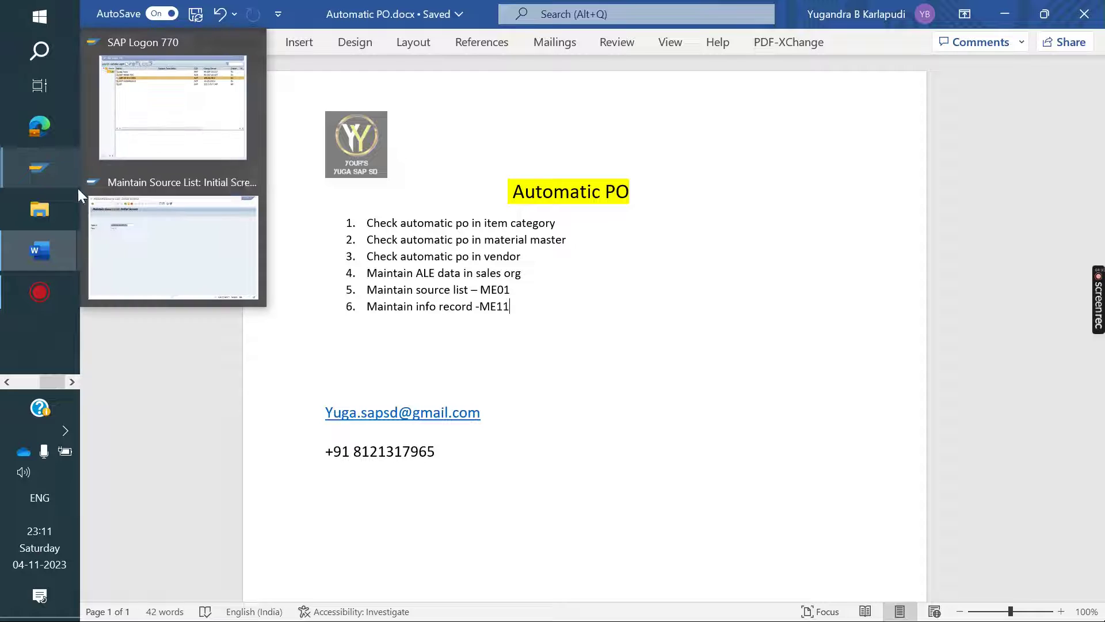
pyautogui.click(183, 242)
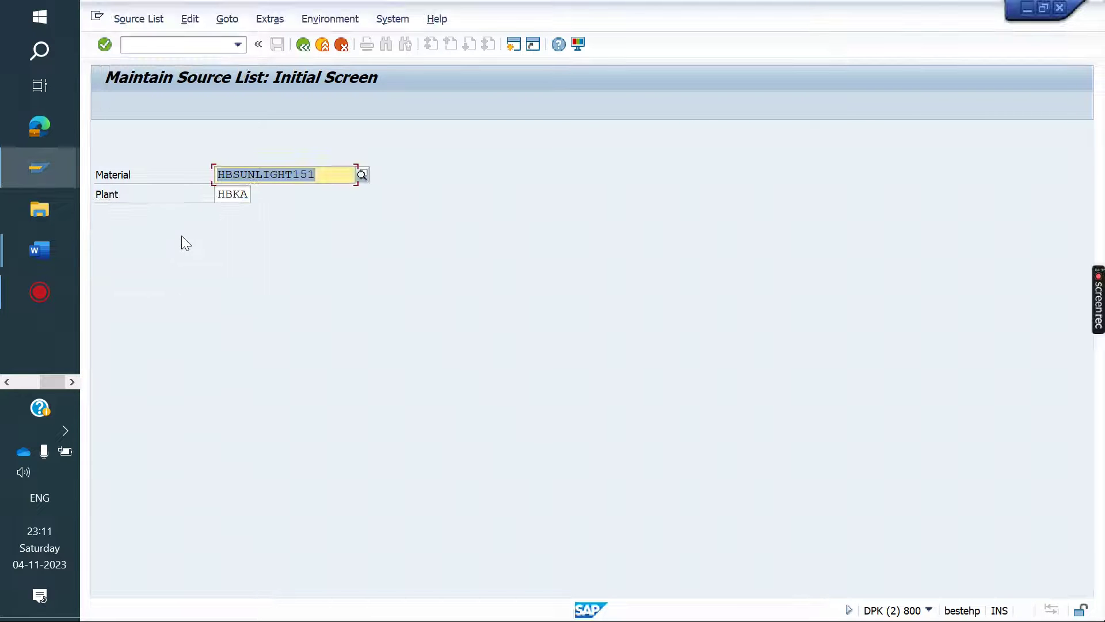
# Review HBSUNLIGHT151's source record for vendor ABCD, HAMC, 01.10.2023–31.10.2024, and save it unchanged.
pyautogui.press('Return')
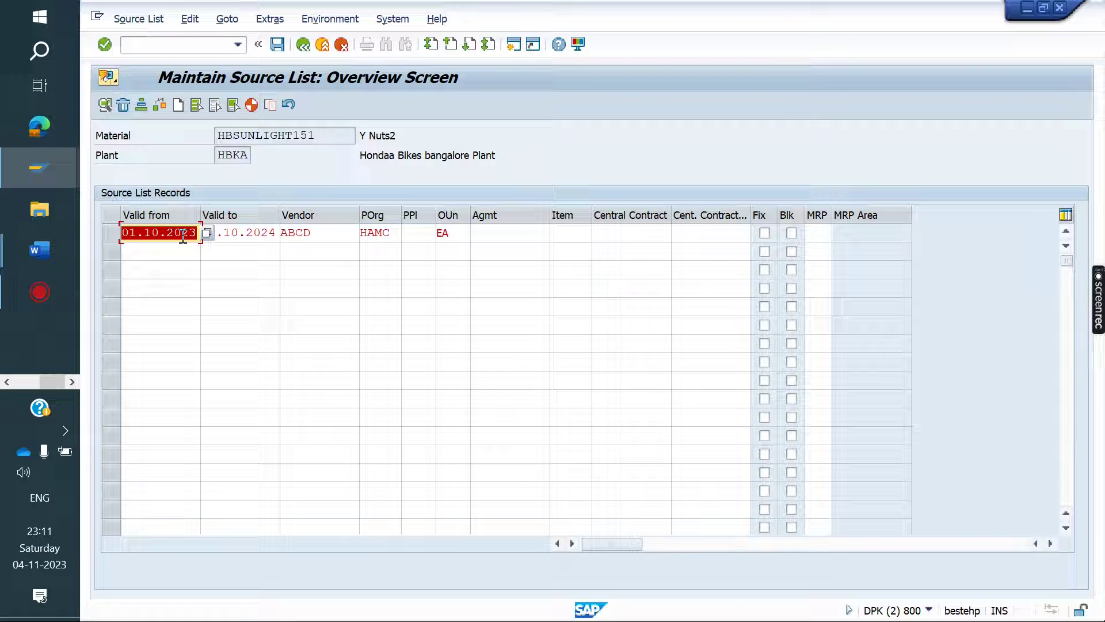
pyautogui.click(326, 235)
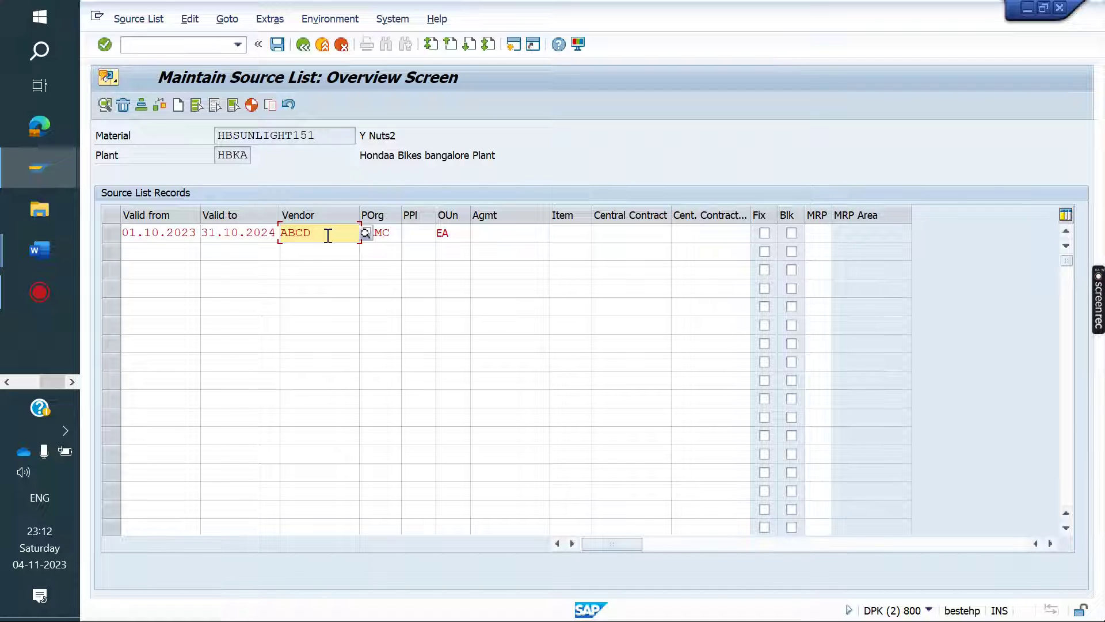
pyautogui.click(393, 235)
pyautogui.click(452, 236)
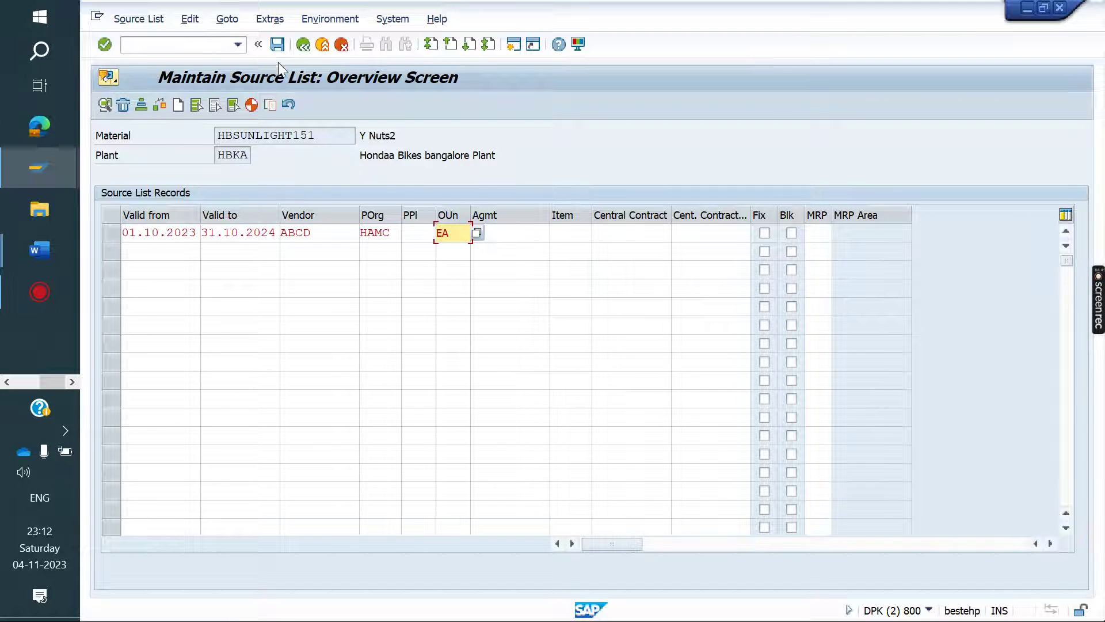
pyautogui.click(277, 44)
pyautogui.click(167, 45)
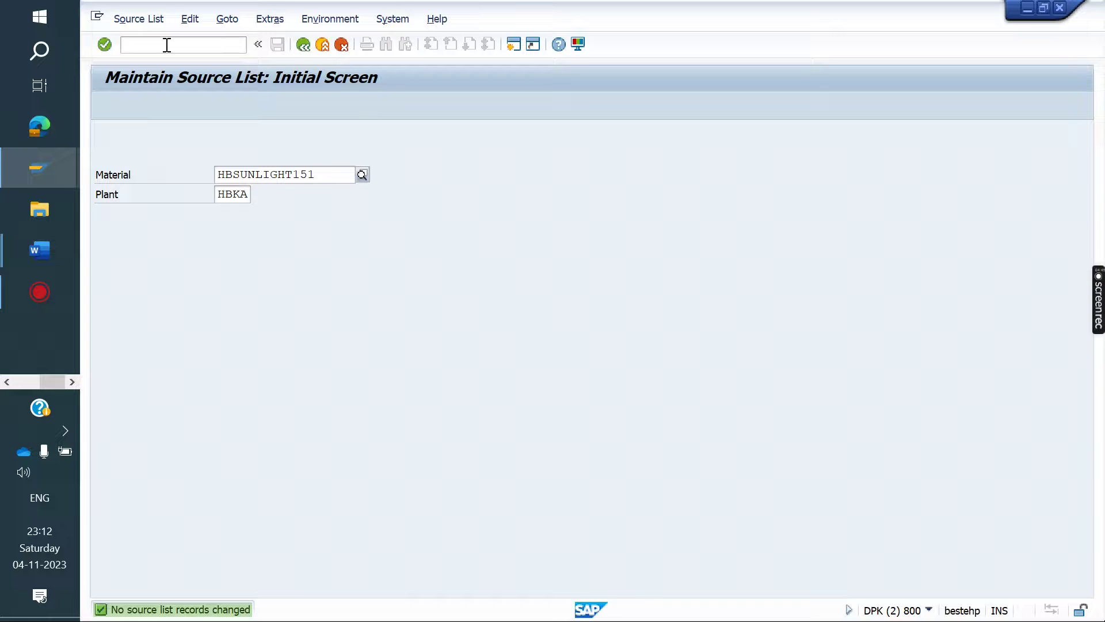
# Use ME11 to reach the existing ABCD info record for HBSUNLIGHT151 in change mode.
pyautogui.write('/NME')
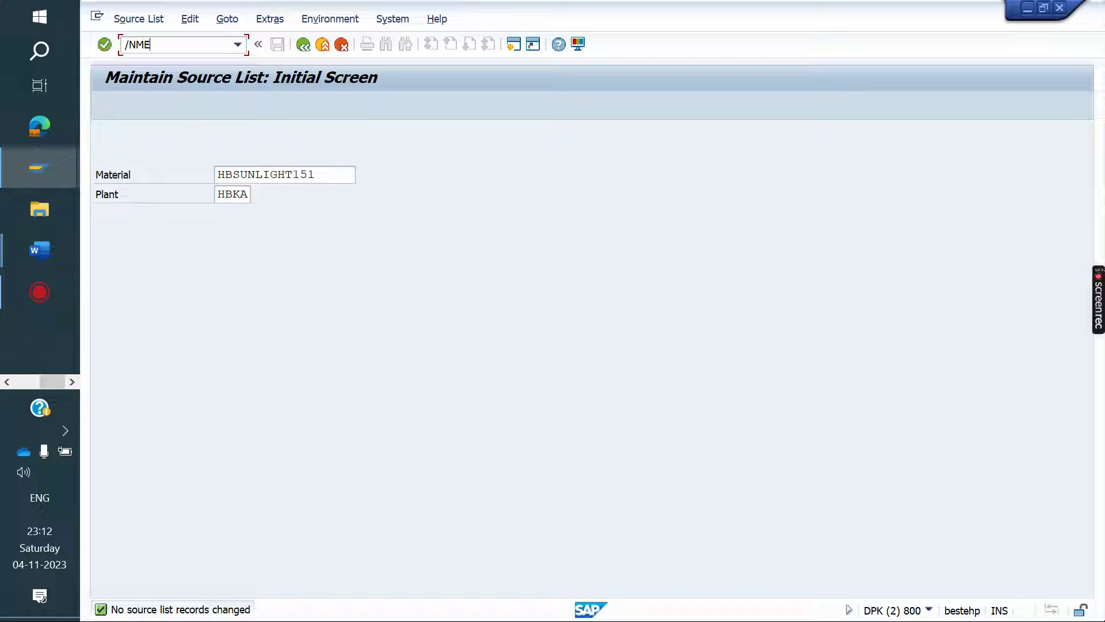
pyautogui.write('11')
pyautogui.press('Return')
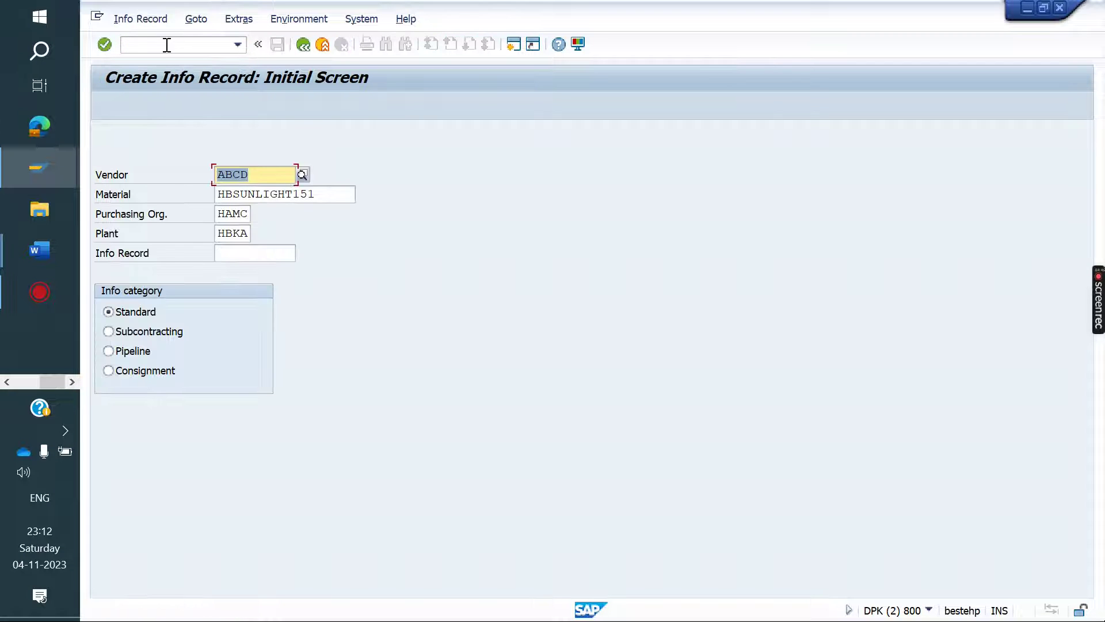
pyautogui.press('Return')
pyautogui.press('Return')
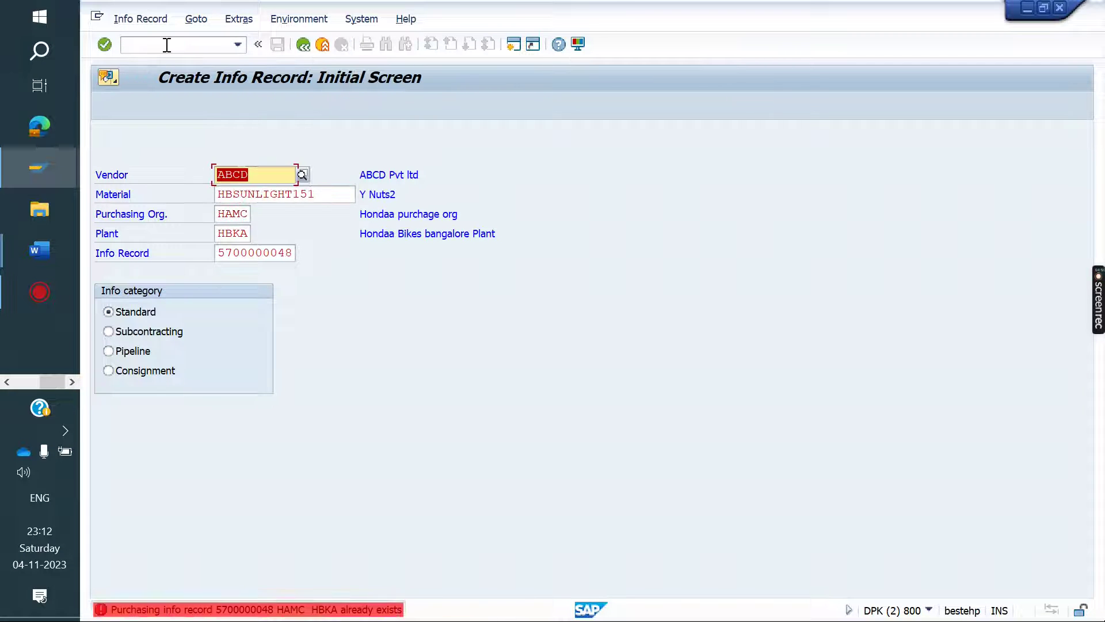
pyautogui.click(144, 17)
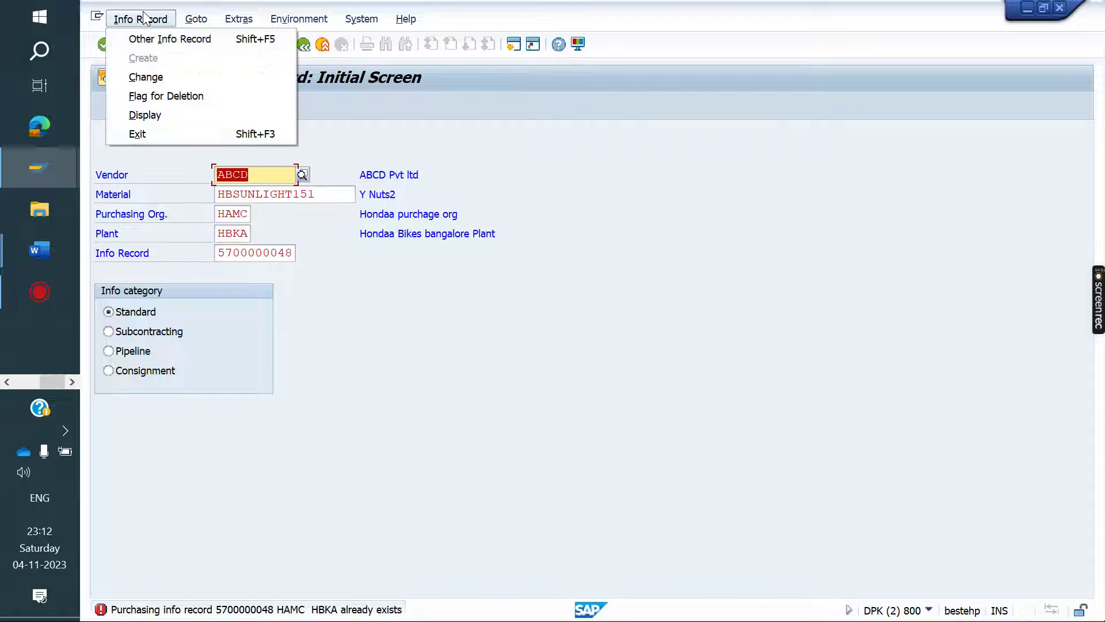
pyautogui.click(150, 71)
pyautogui.press('Return')
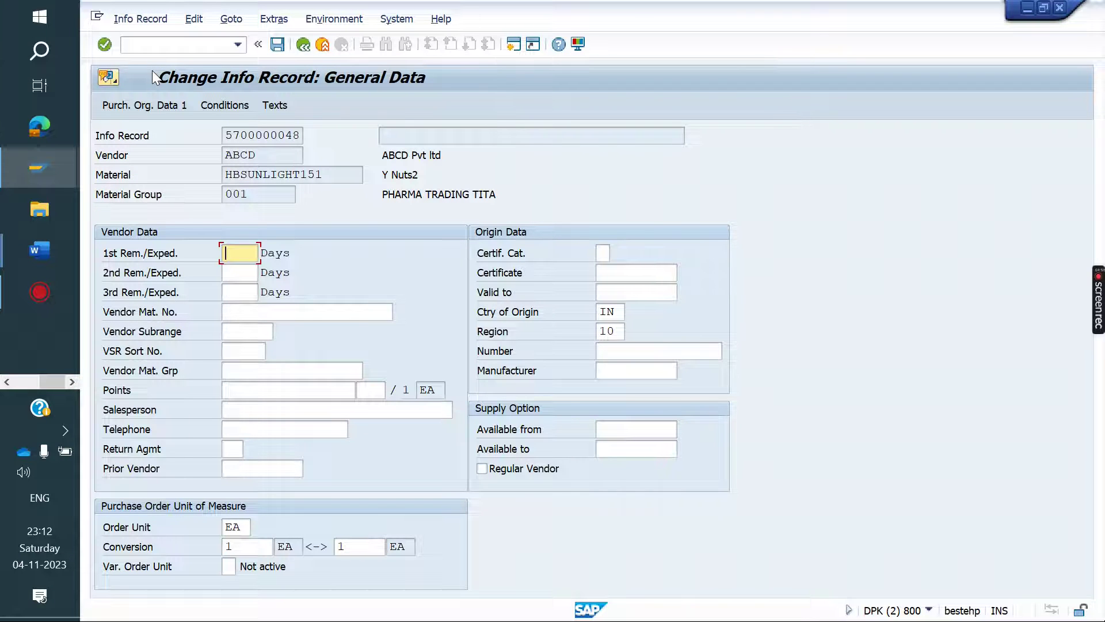
pyautogui.press('Return')
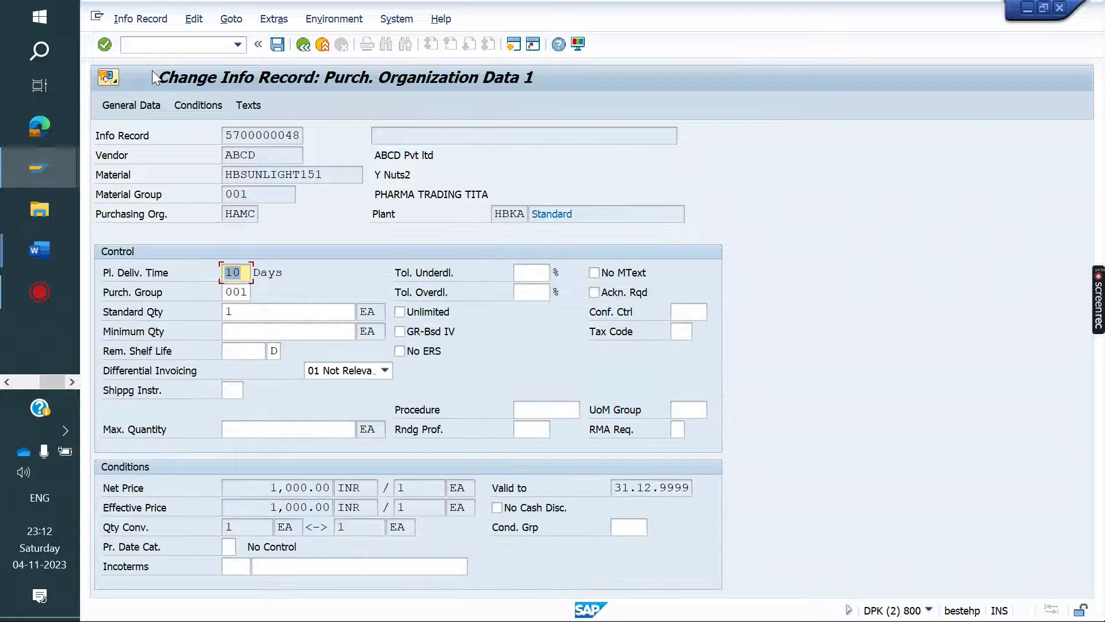
pyautogui.click(241, 312)
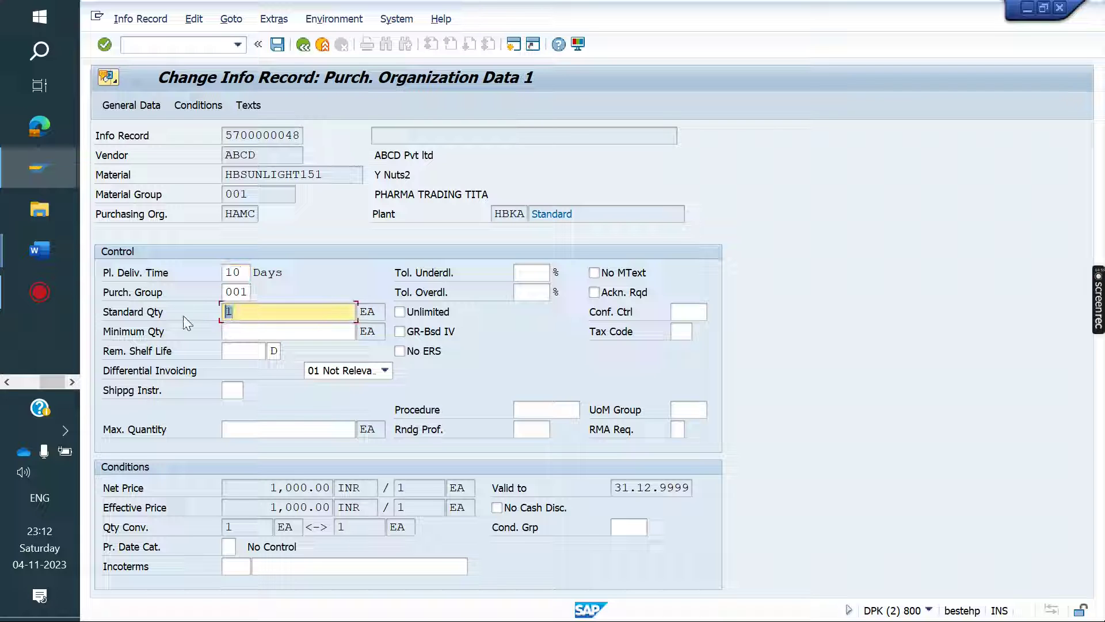
pyautogui.moveTo(268, 487); pyautogui.dragTo(375, 494)
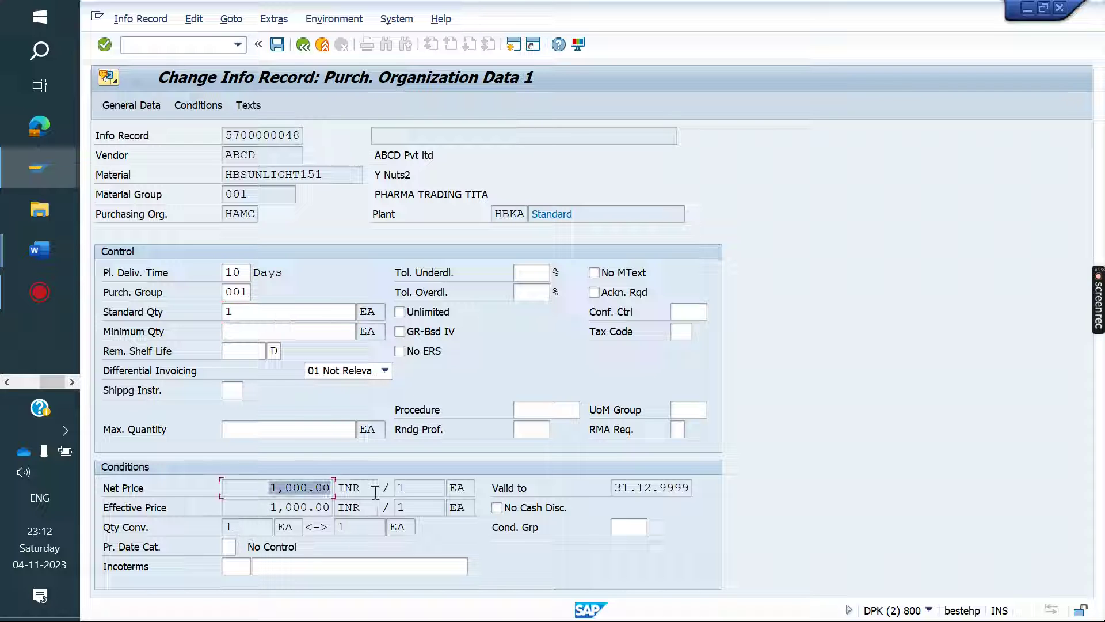
pyautogui.click(265, 223)
pyautogui.press('Return')
pyautogui.press('Return')
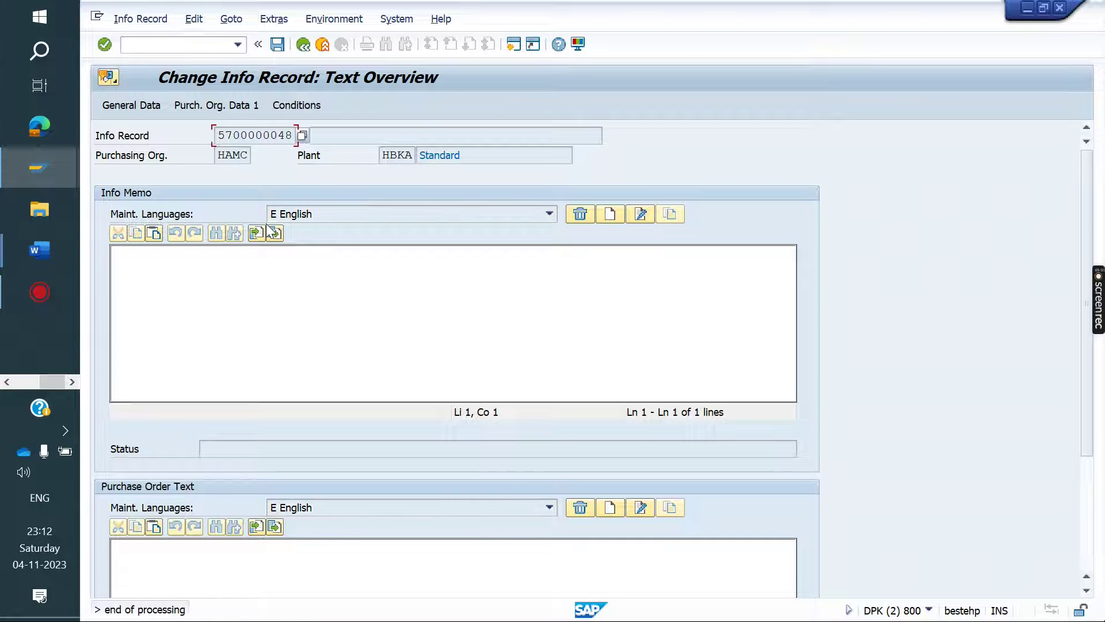
pyautogui.press('Return')
pyautogui.click(277, 44)
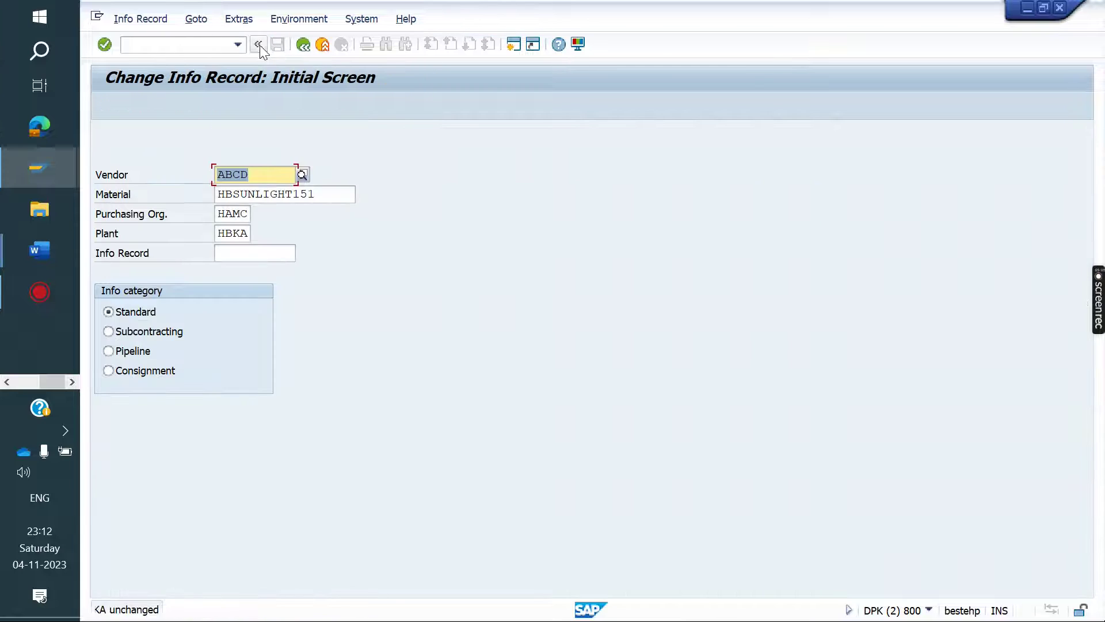
# Start a new sales order with the sold-to customer and material HBSUNLIGHT151.
pyautogui.click(173, 42)
pyautogui.write('/NV')
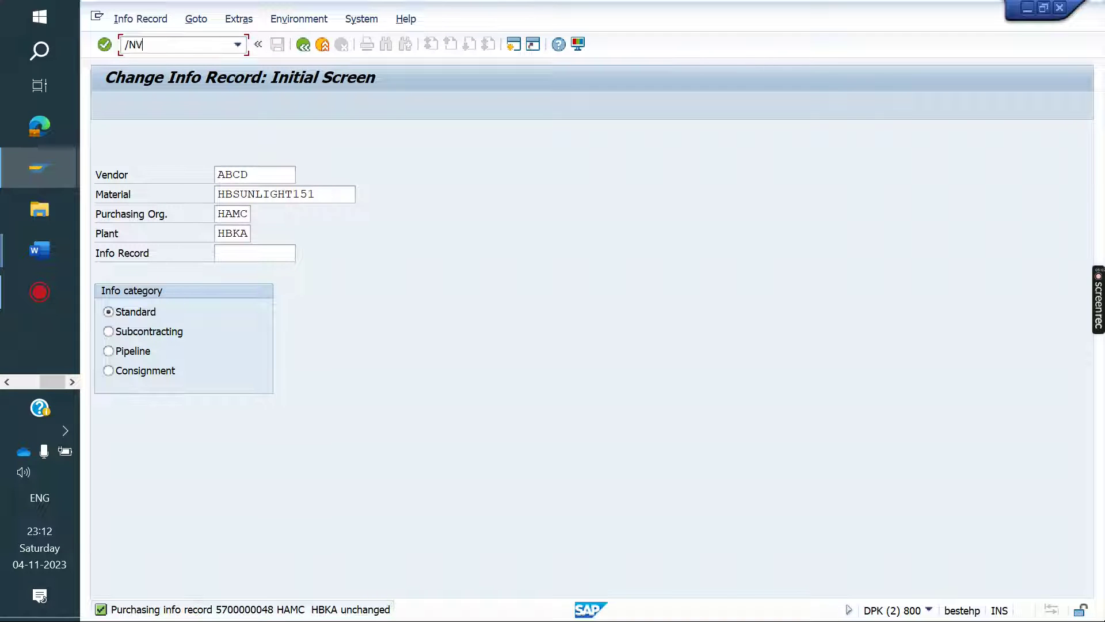
pyautogui.write('A01')
pyautogui.press('Return')
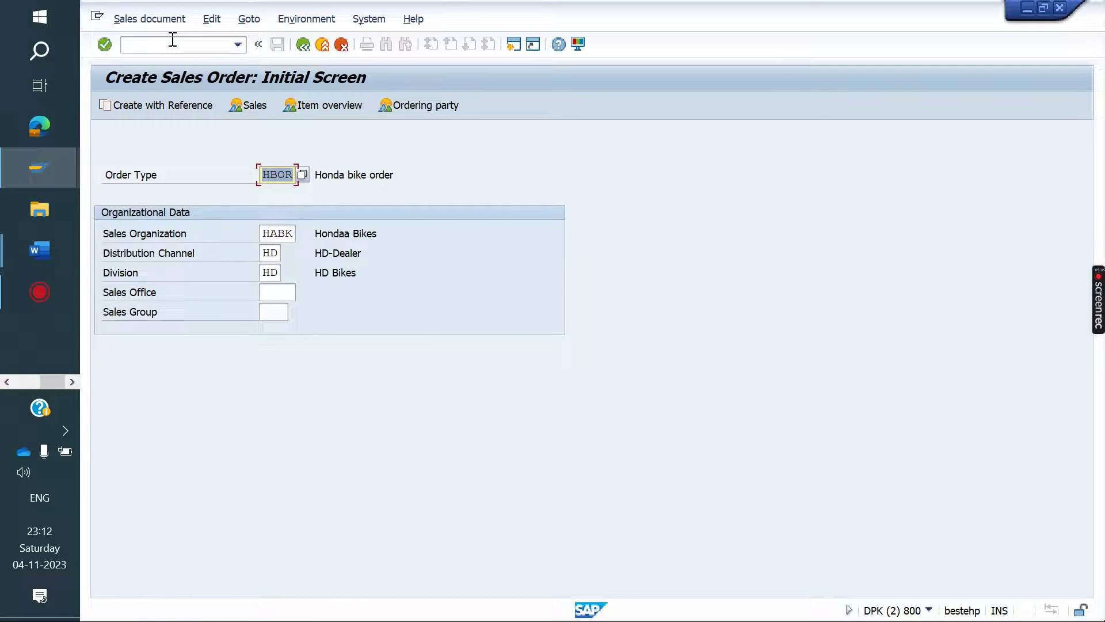
pyautogui.press('Return')
pyautogui.press('Return')
pyautogui.press('Return')
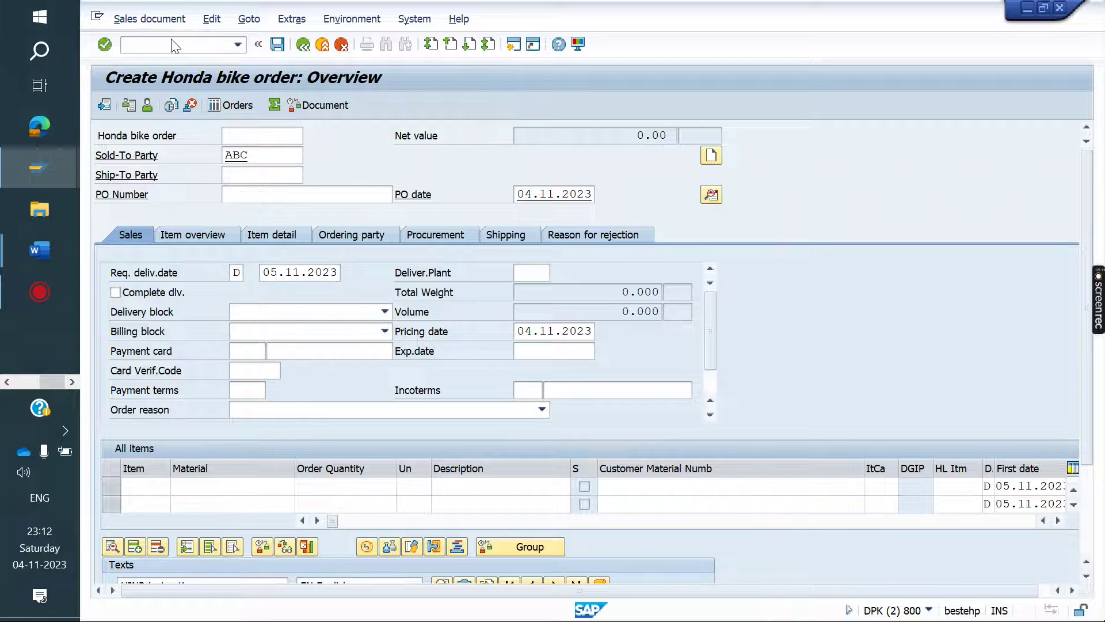
pyautogui.press('Return')
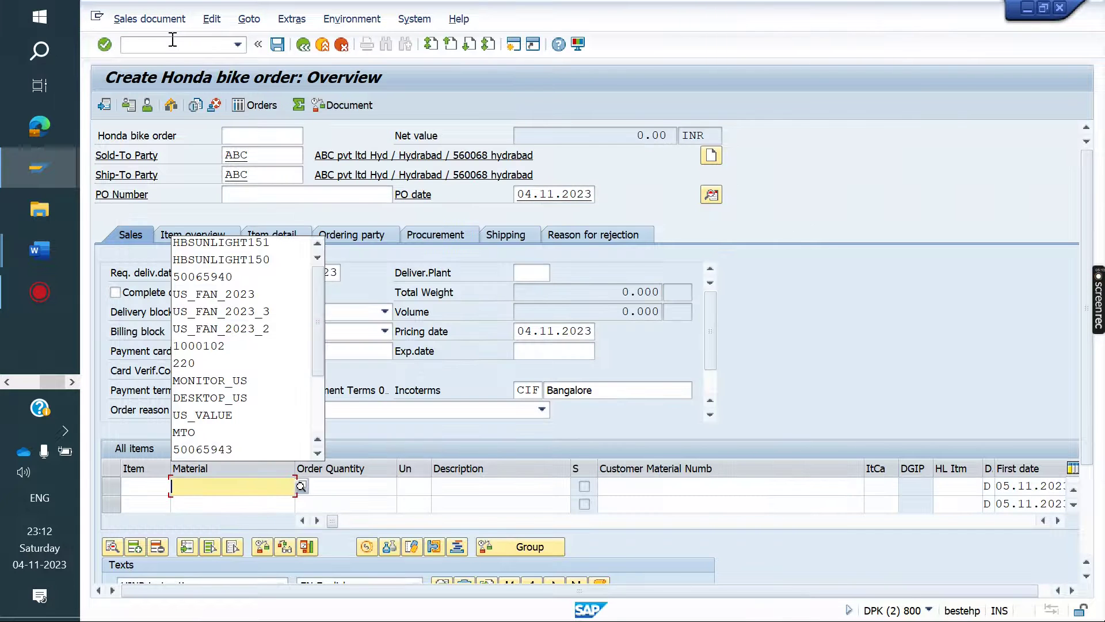
pyautogui.press('Down')
pyautogui.press('Return')
pyautogui.press('Return')
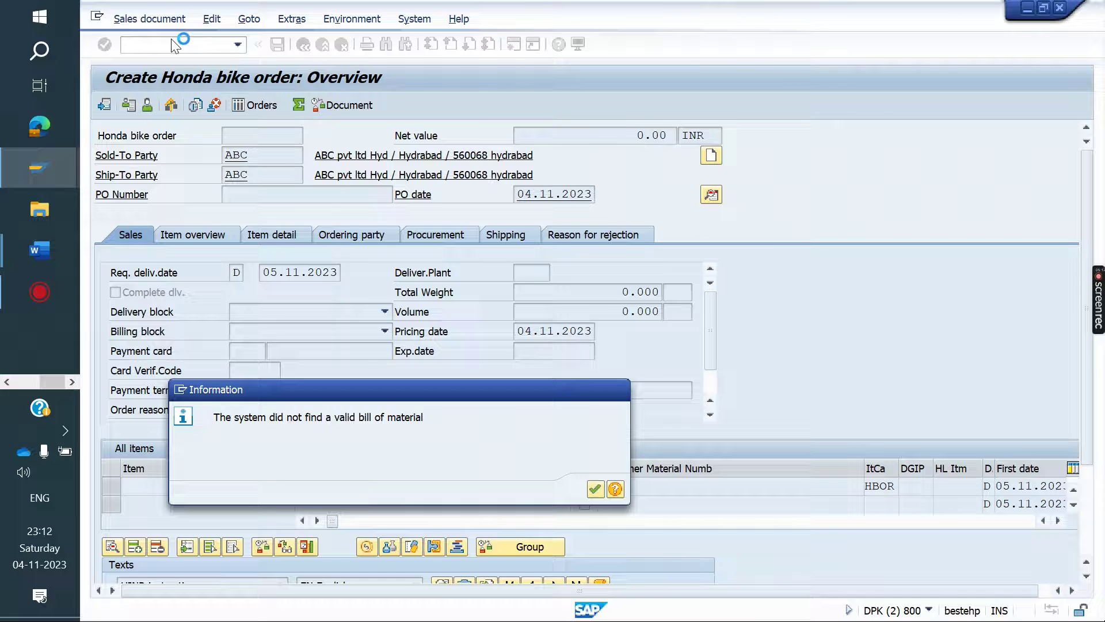
pyautogui.press('Return')
# Change item 10's schedule line category from HQ to CS.
pyautogui.doubleClick(258, 485)
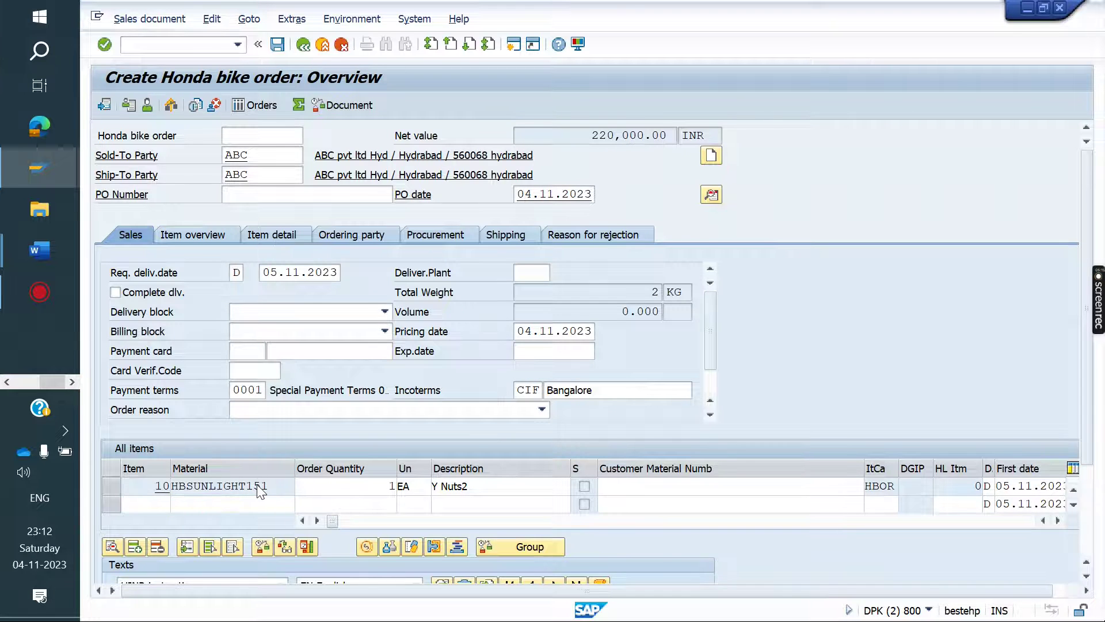
pyautogui.click(597, 190)
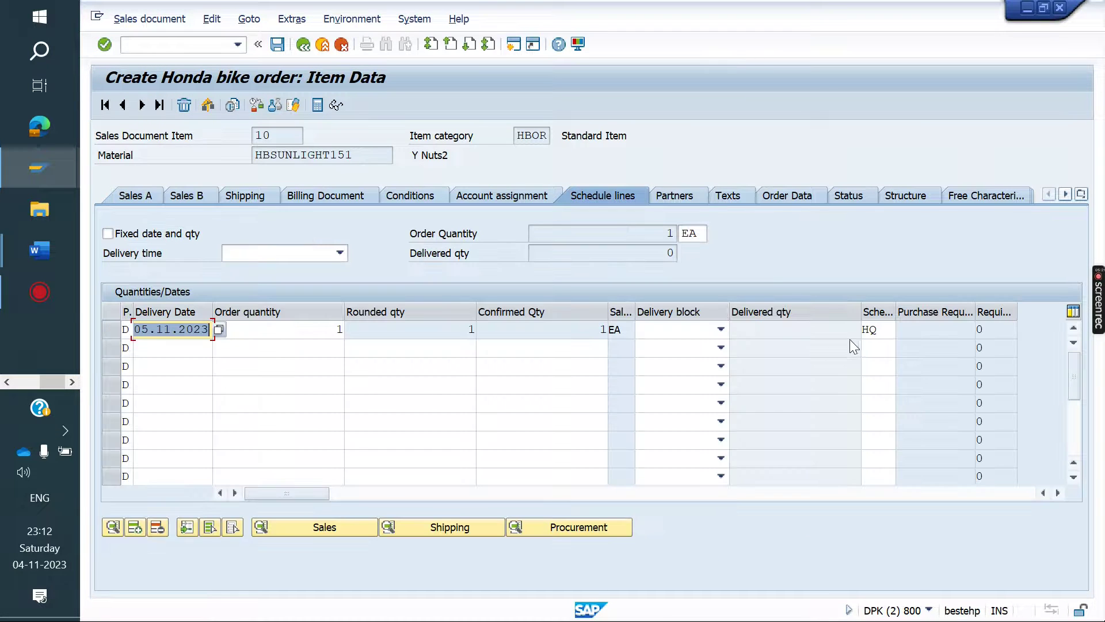
pyautogui.doubleClick(876, 329)
pyautogui.press('Delete')
pyautogui.press('Down')
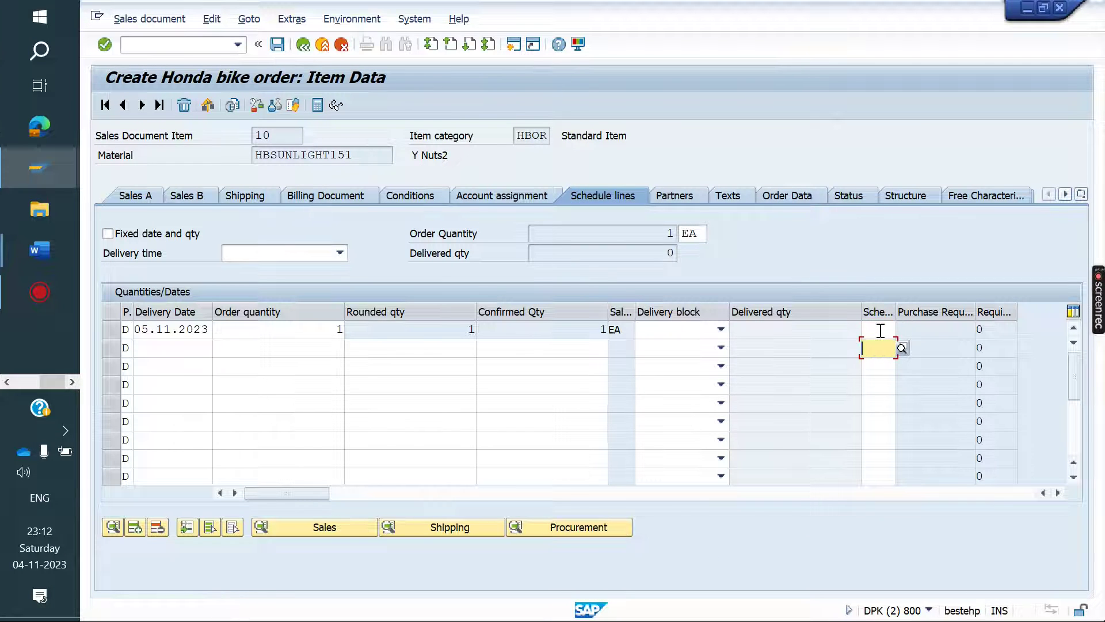
pyautogui.click(880, 329)
pyautogui.click(878, 328)
pyautogui.click(879, 345)
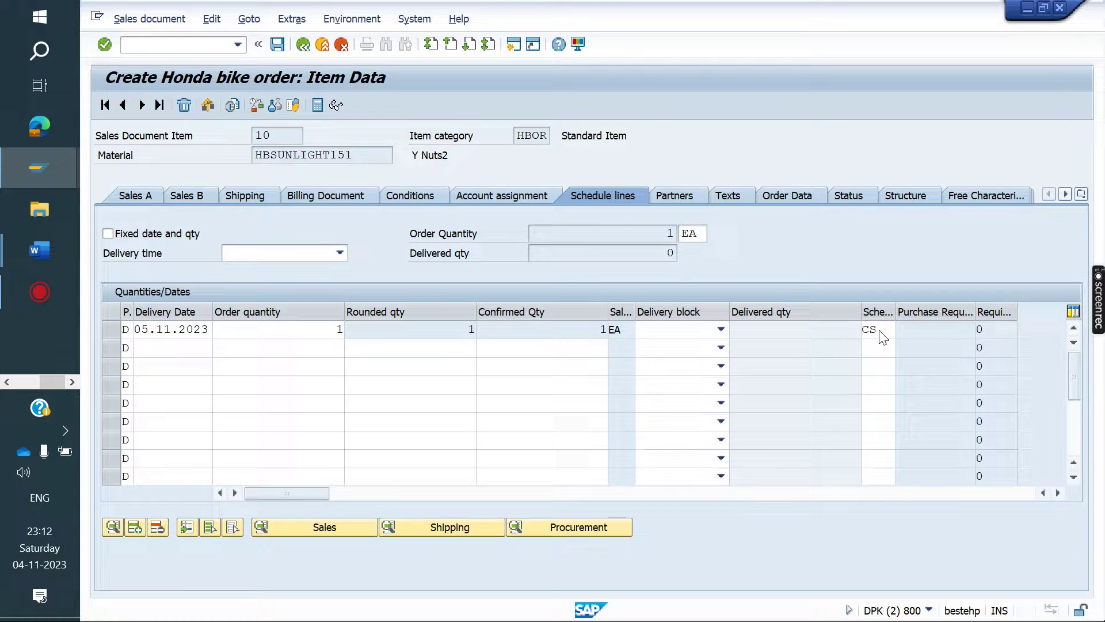
pyautogui.press('Return')
# Enter valuation price 2000, accept the 15.11.2023 delivery proposal, and save the order.
pyautogui.write('2000')
pyautogui.press('Return')
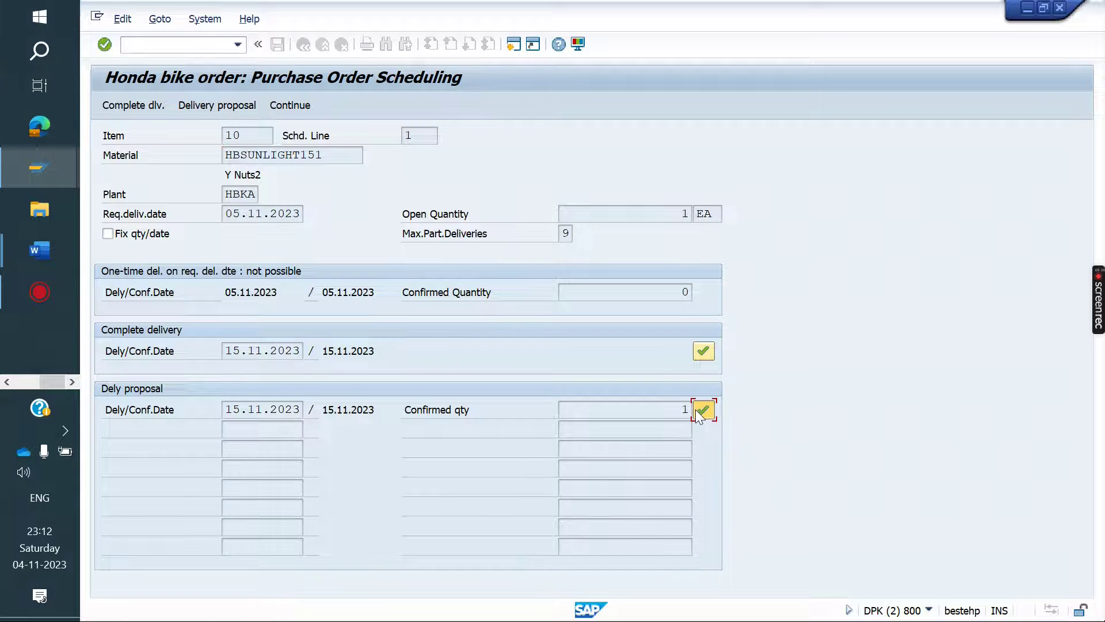
pyautogui.click(697, 410)
pyautogui.click(278, 44)
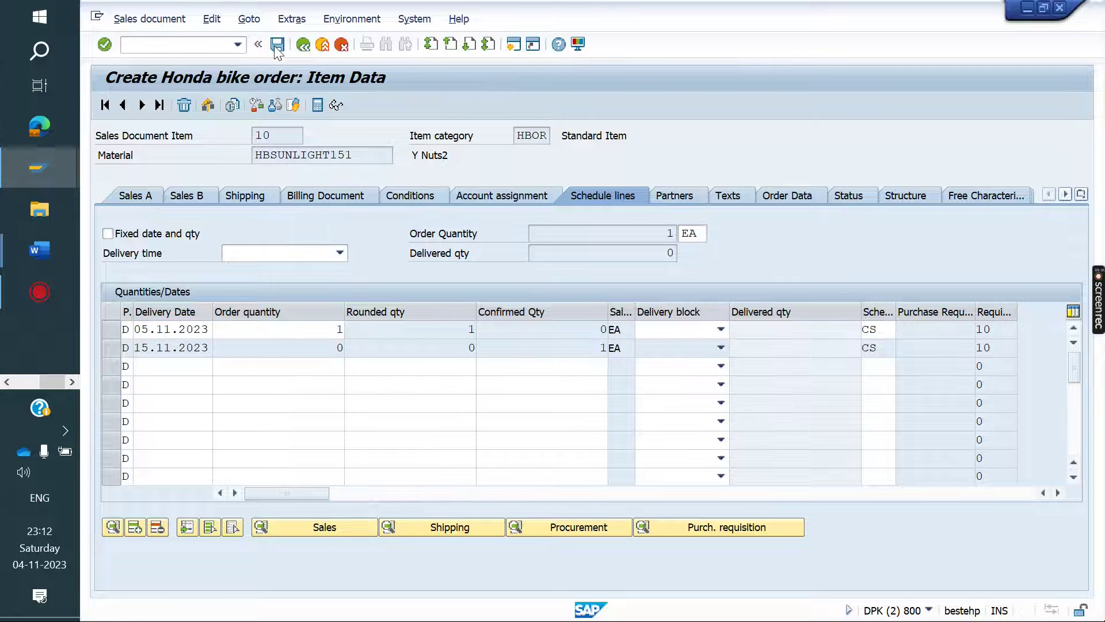
pyautogui.click(162, 46)
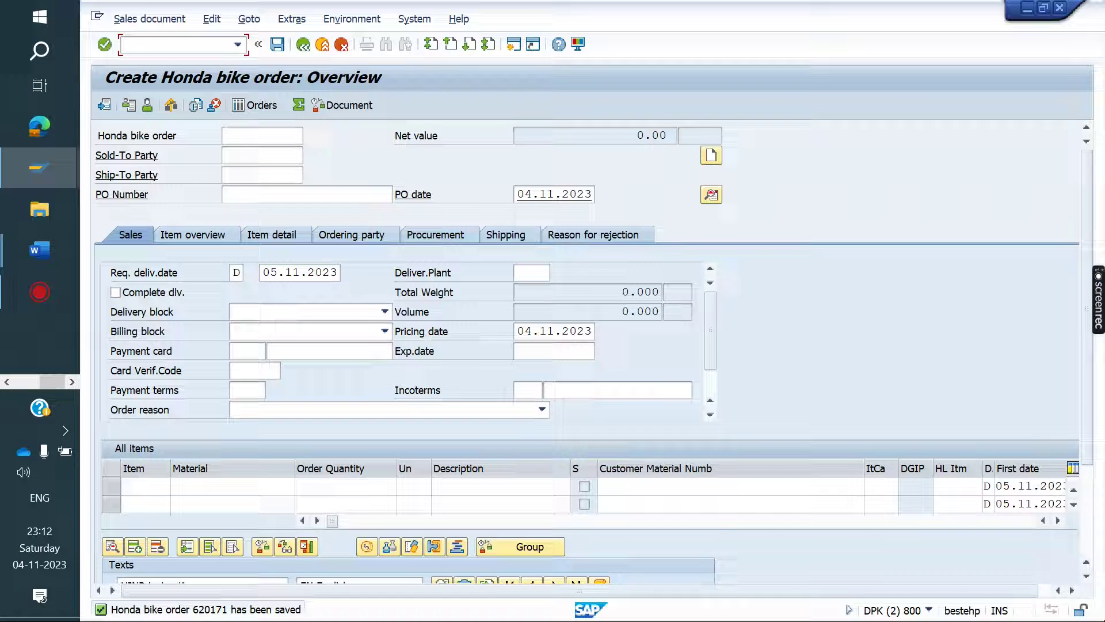
# Open the saved order in VA02 and display its purchase order from the document flow.
pyautogui.write('/NVA02')
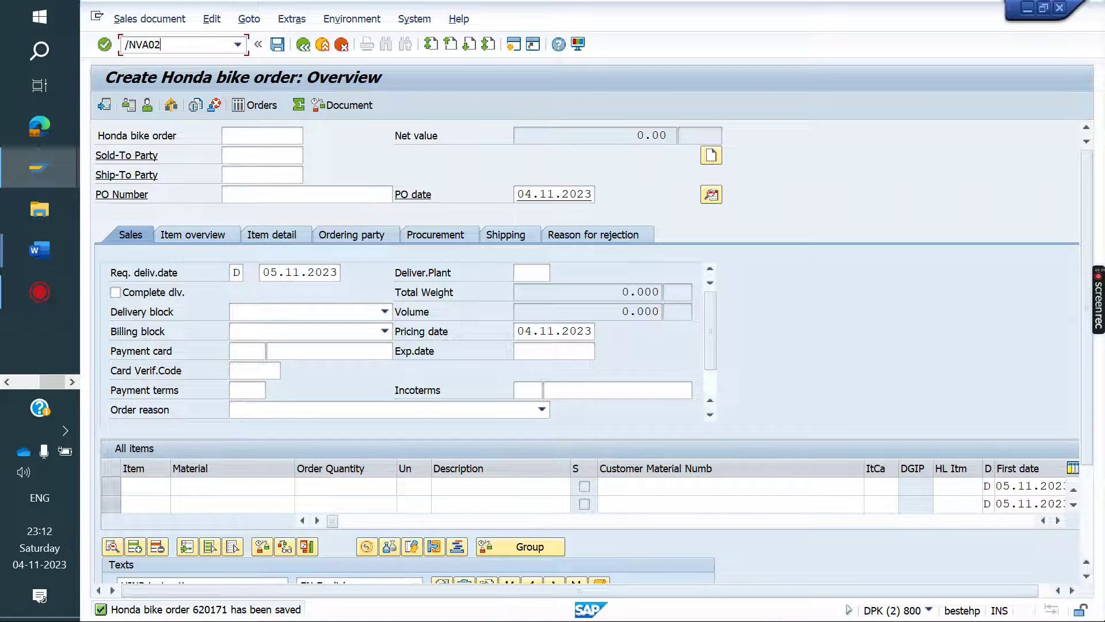
pyautogui.press('Return')
pyautogui.click(423, 106)
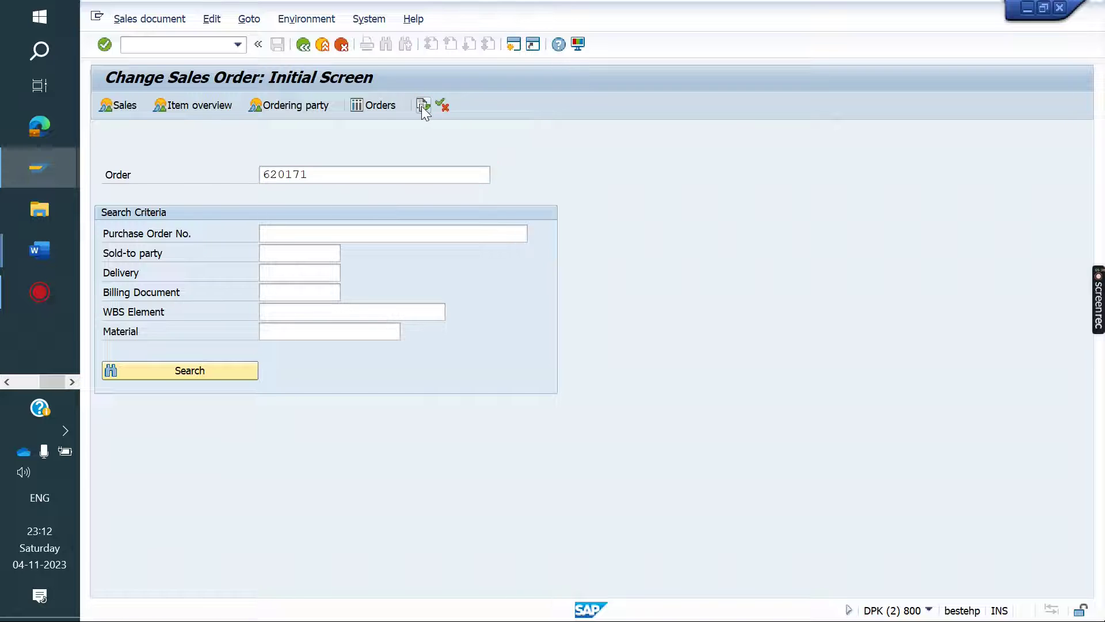
pyautogui.click(230, 211)
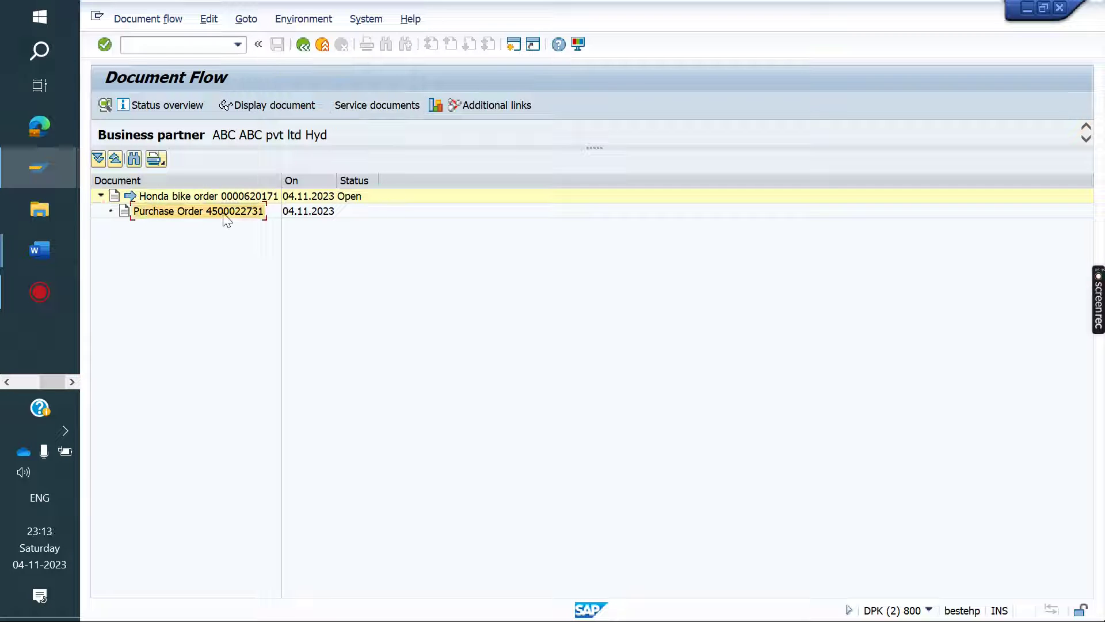
pyautogui.click(254, 106)
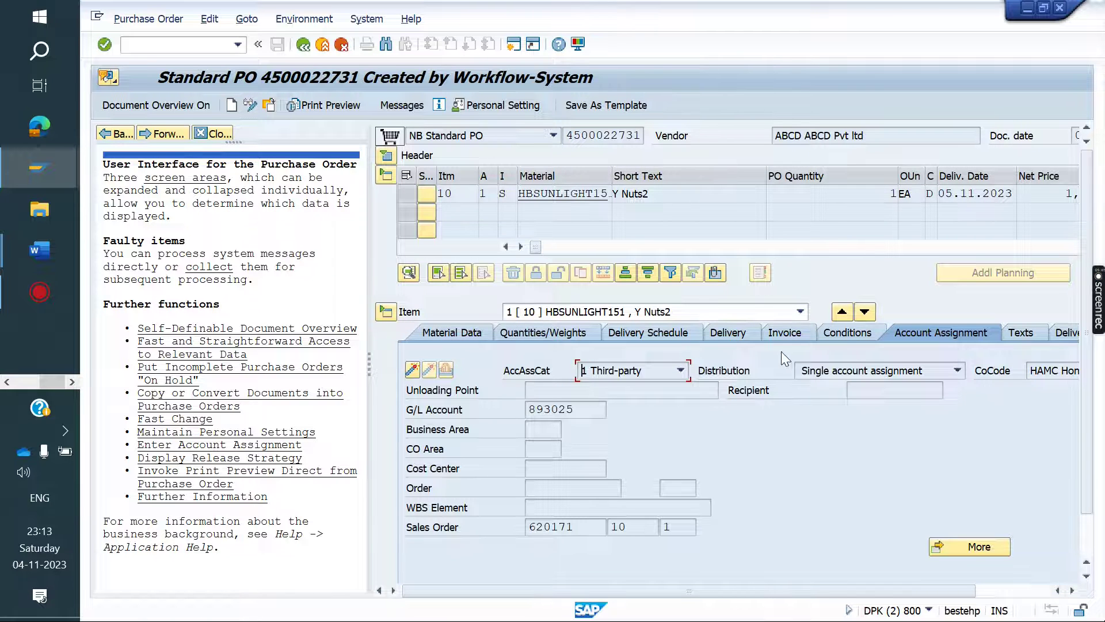
# Check the PO item's conditions showing gross price 1,000.00, then return to the Automatic PO checklist.
pyautogui.click(841, 331)
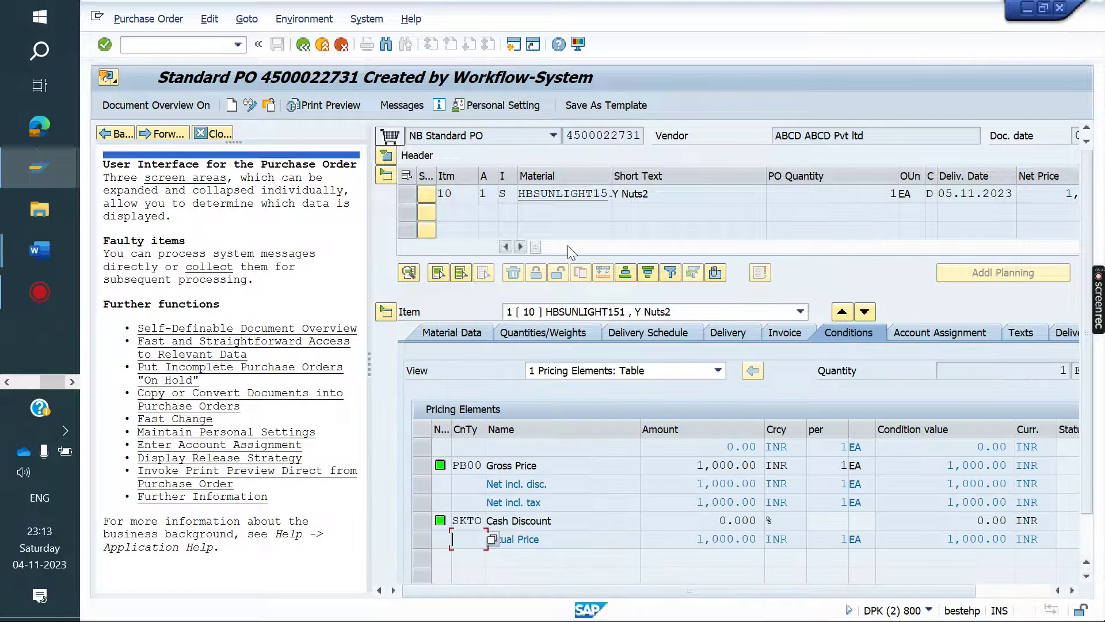
pyautogui.click(726, 464)
pyautogui.doubleClick(727, 460)
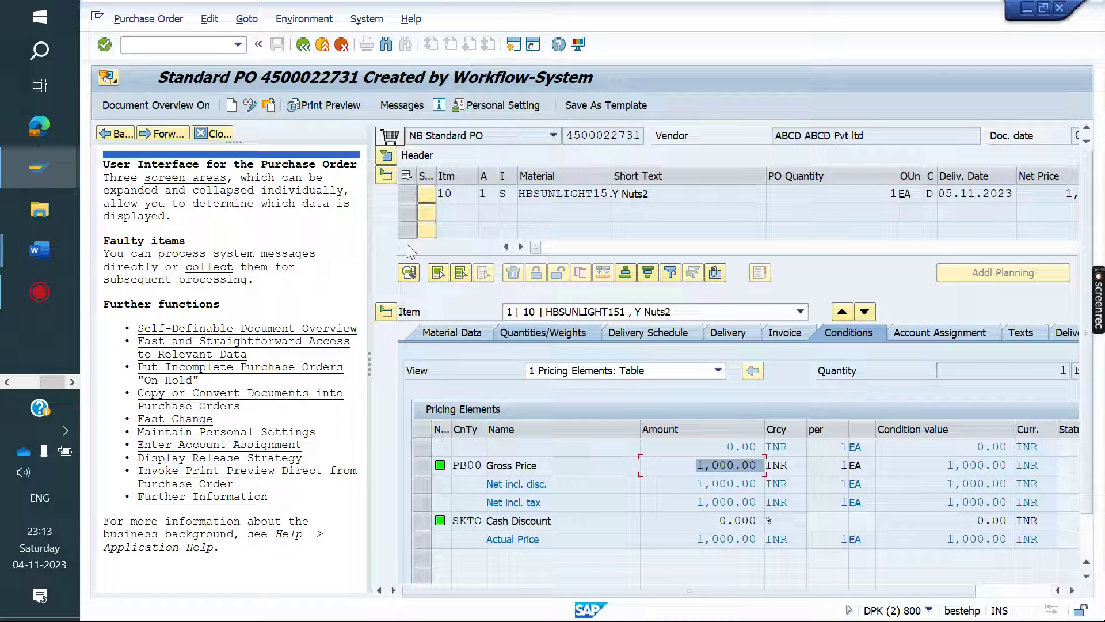
pyautogui.moveTo(47, 248)
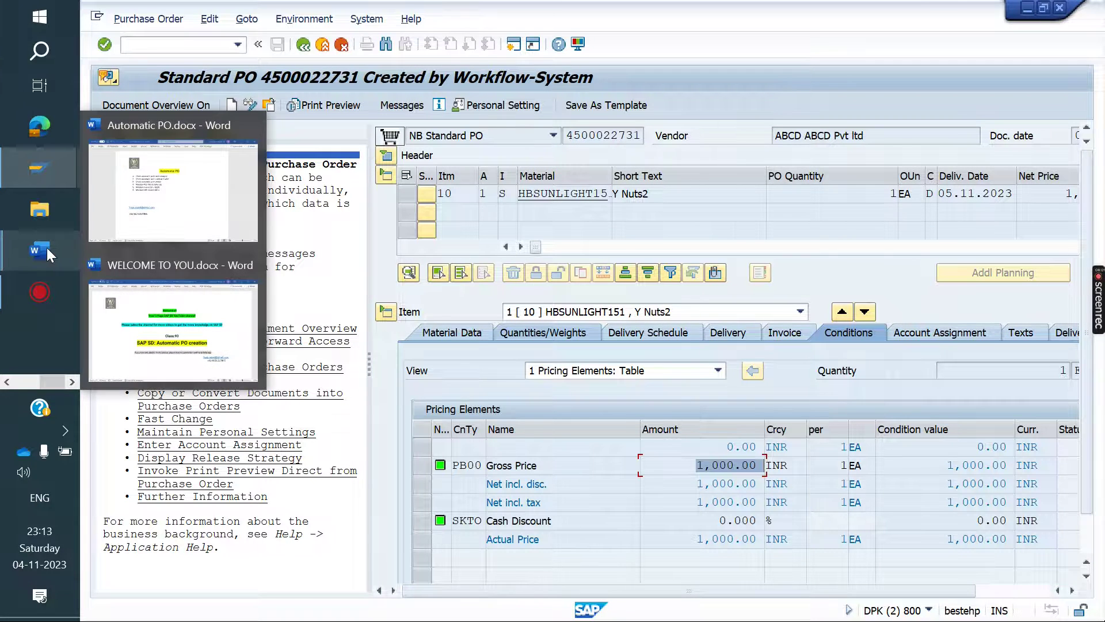
pyautogui.click(198, 201)
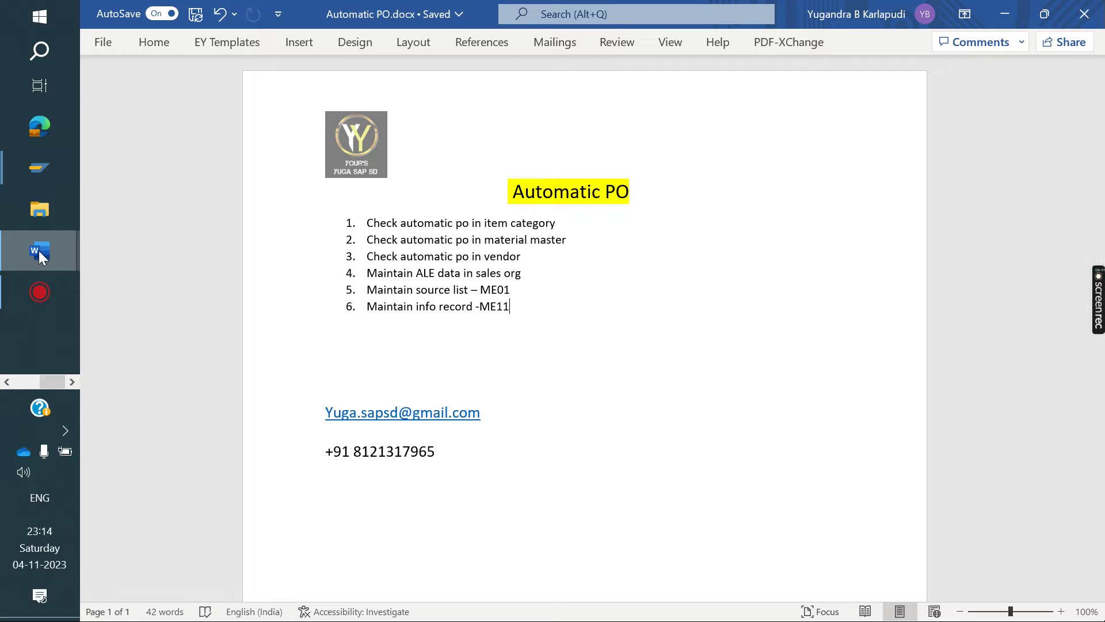
# Switch Word to the WELCOME TO YOU.docx title page for Class 93.
pyautogui.moveTo(39, 250)
pyautogui.click(173, 317)
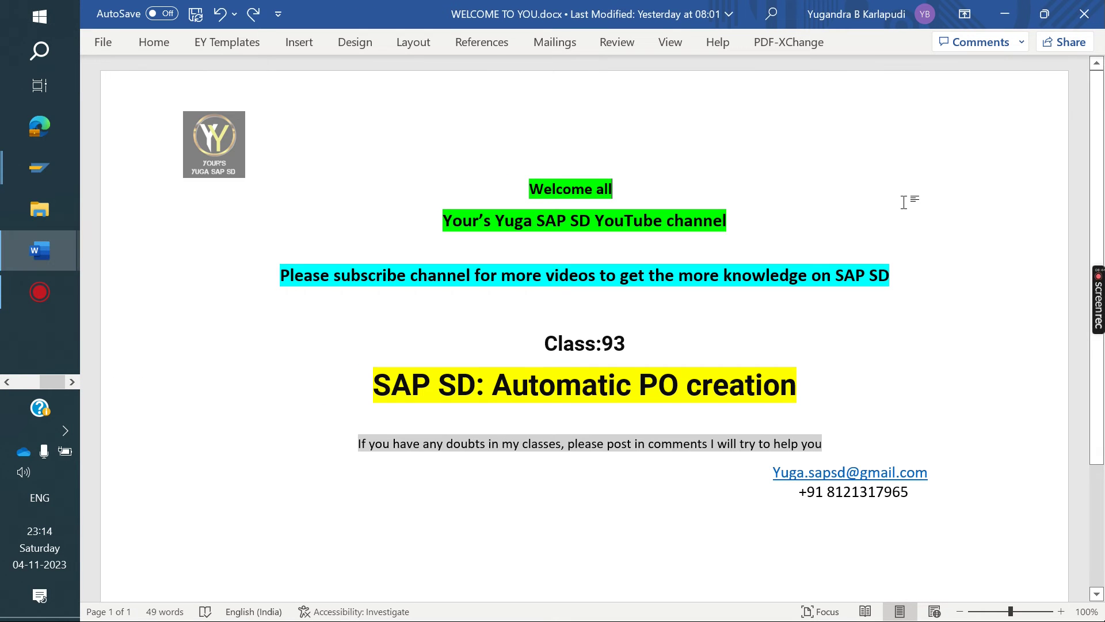